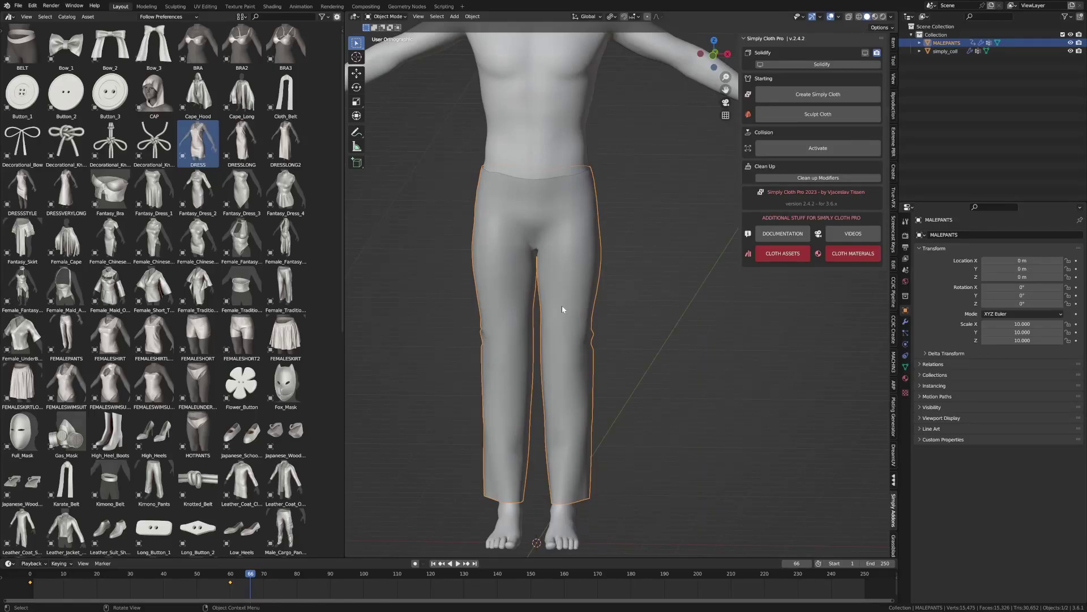
# Step: Orbit the view around the pants to a front three-quarter angle
pyautogui.moveTo(562, 306); pyautogui.dragTo(595, 276, button='middle')
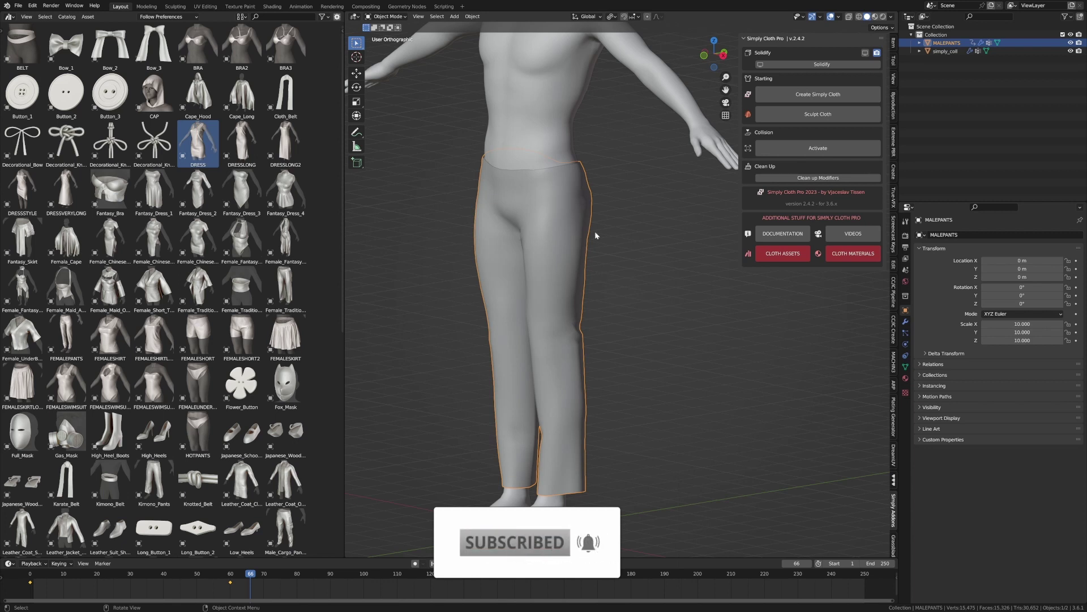
pyautogui.moveTo(595, 231); pyautogui.dragTo(599, 236, button='middle')
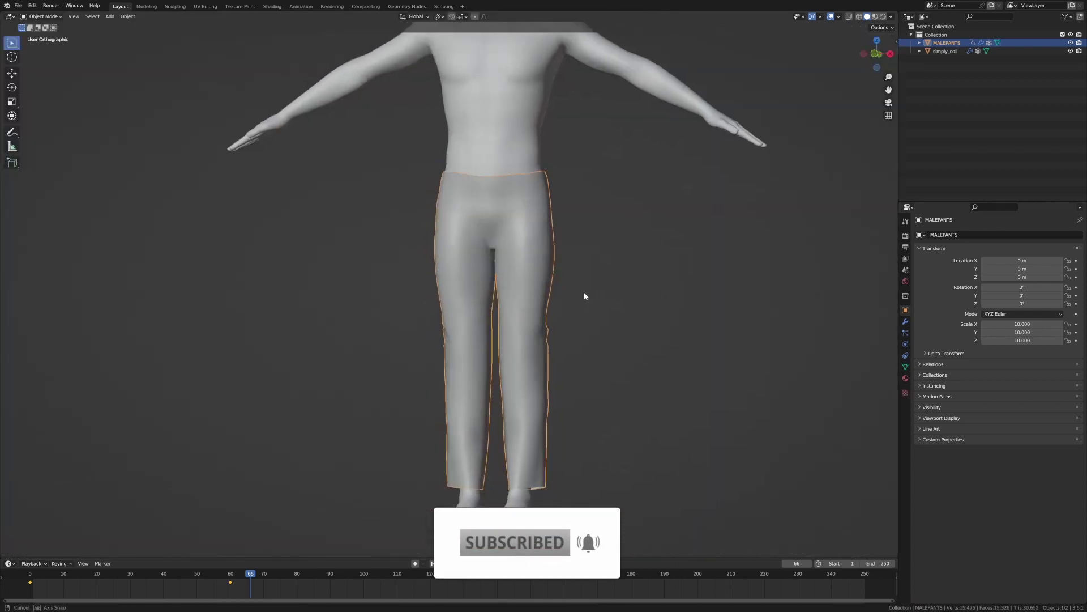
pyautogui.moveTo(588, 296); pyautogui.dragTo(660, 287, button='middle')
pyautogui.press('Tab')
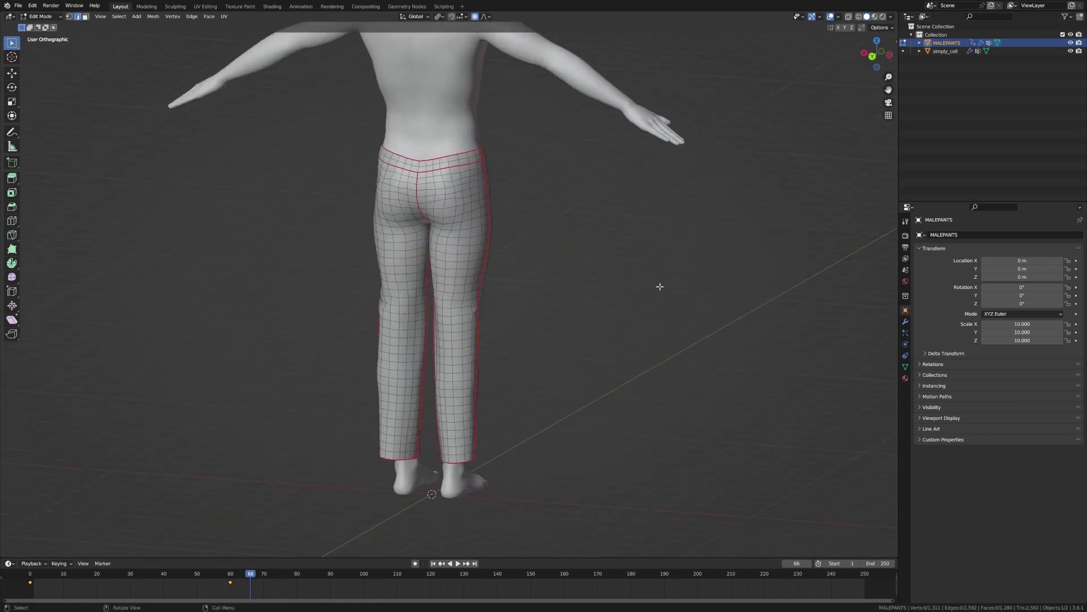
pyautogui.moveTo(472, 273); pyautogui.dragTo(485, 256, button='middle')
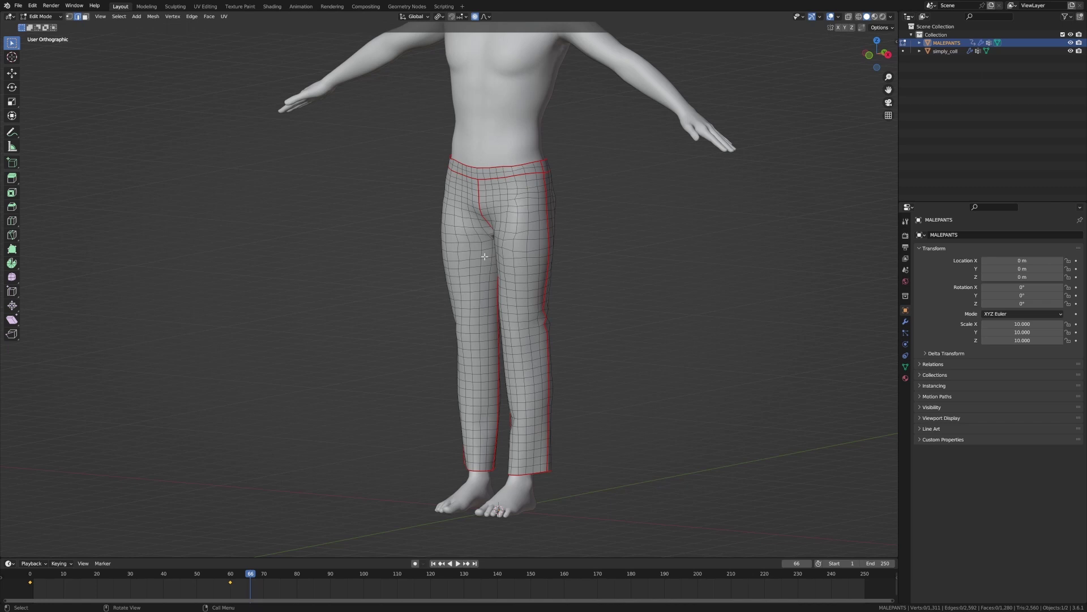
# Step: Duplicate the pants object in place in Object Mode
pyautogui.press('Tab')
pyautogui.hotkey('shift', 'd')
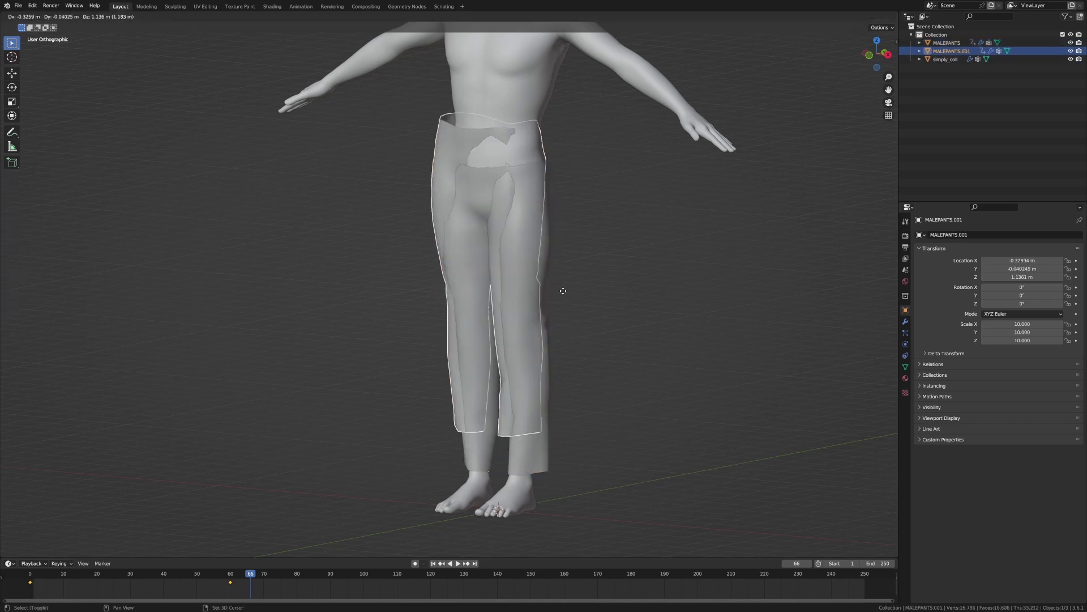
pyautogui.press('Escape')
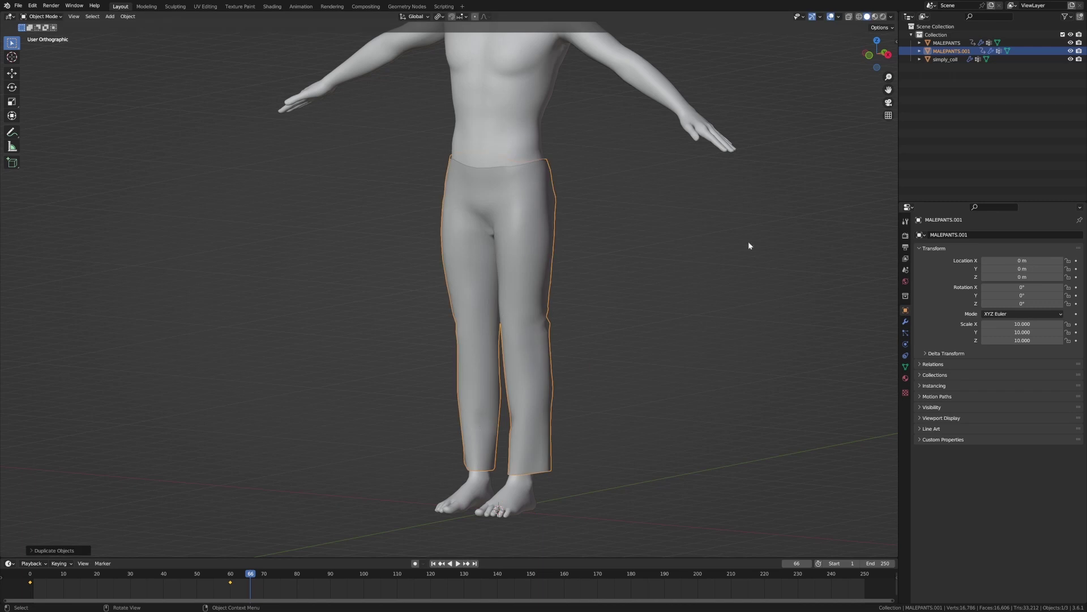
# Step: Rename the copy 'MAlePAnts_LOw', hide it, and select the original MALEPANTS
pyautogui.doubleClick(956, 52)
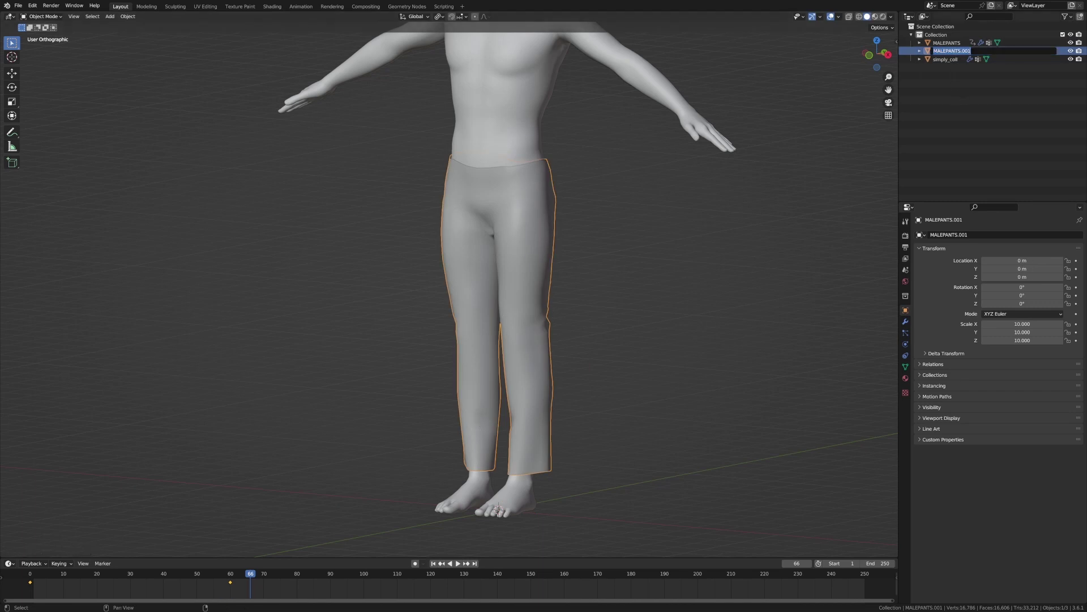
pyautogui.write('MAlePAnts')
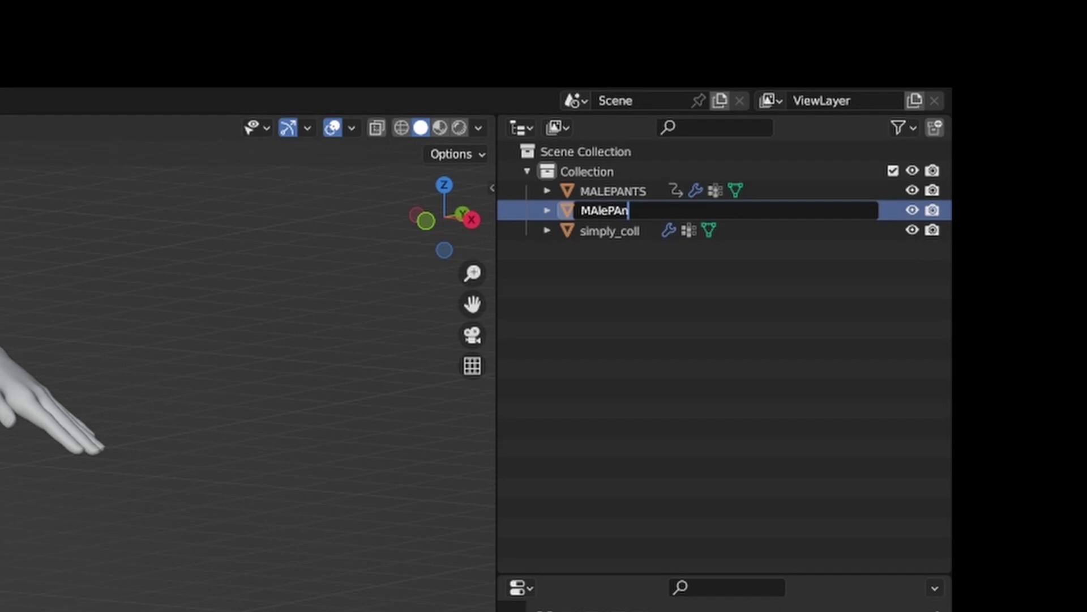
pyautogui.write('_LOw')
pyautogui.press('Return')
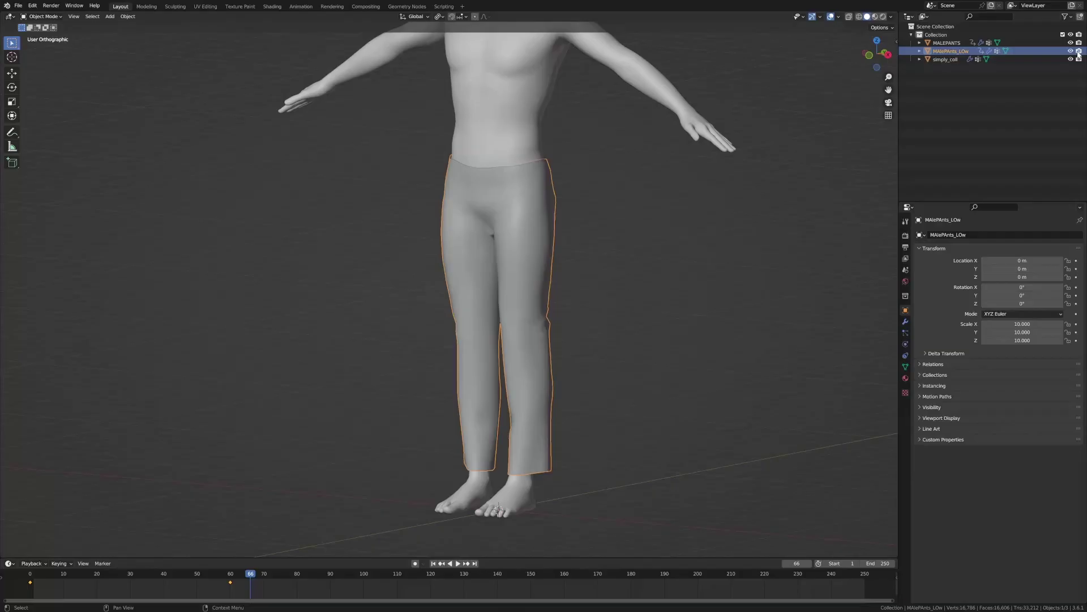
pyautogui.click(912, 209)
pyautogui.click(607, 195)
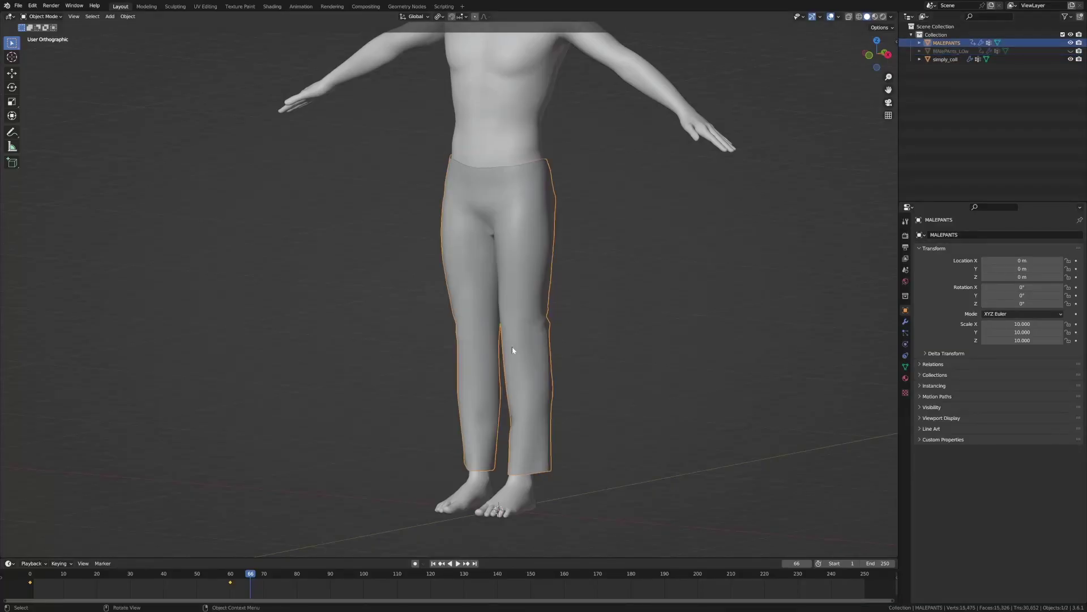
# Step: In Edit Mode on MALEPANTS, select all seam-marked edges using Select Similar > Seam
pyautogui.press('Tab')
pyautogui.scroll(5, 553, 279)
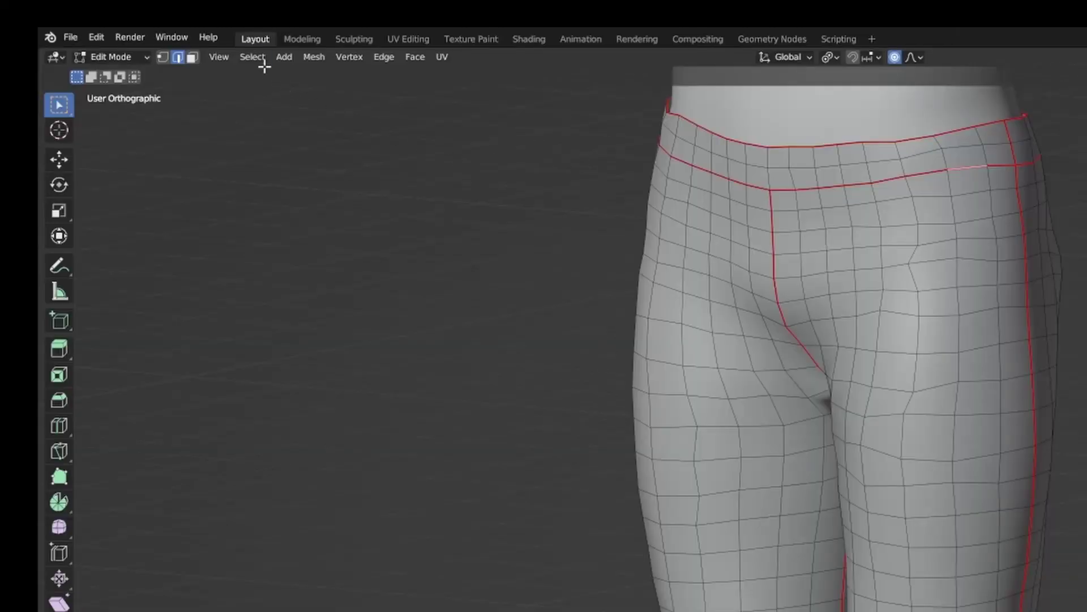
pyautogui.click(119, 16)
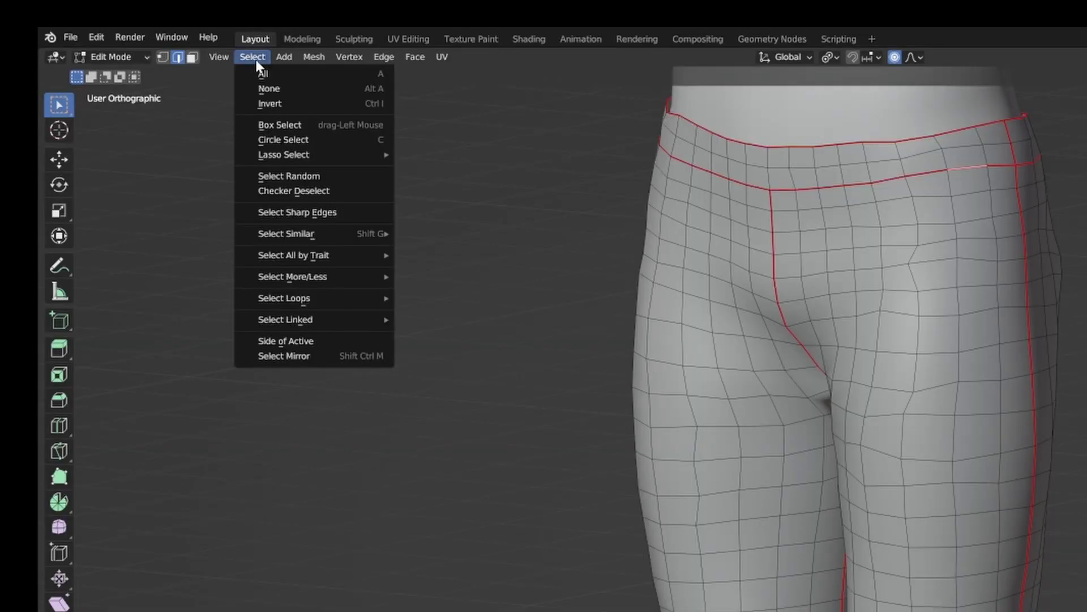
pyautogui.moveTo(324, 230)
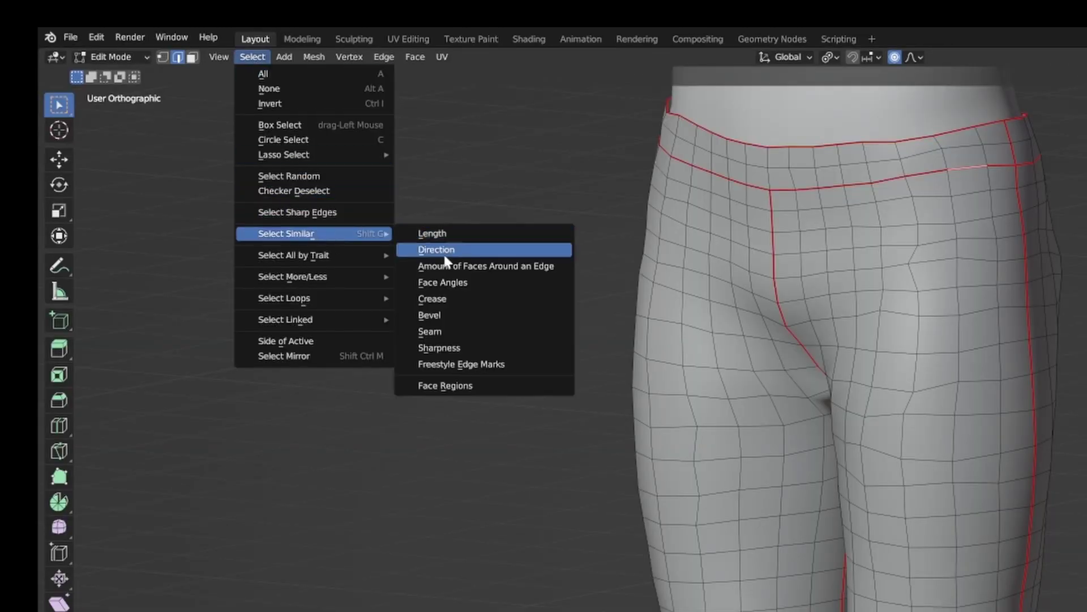
pyautogui.click(450, 332)
pyautogui.moveTo(1022, 412); pyautogui.dragTo(951, 419, button='middle')
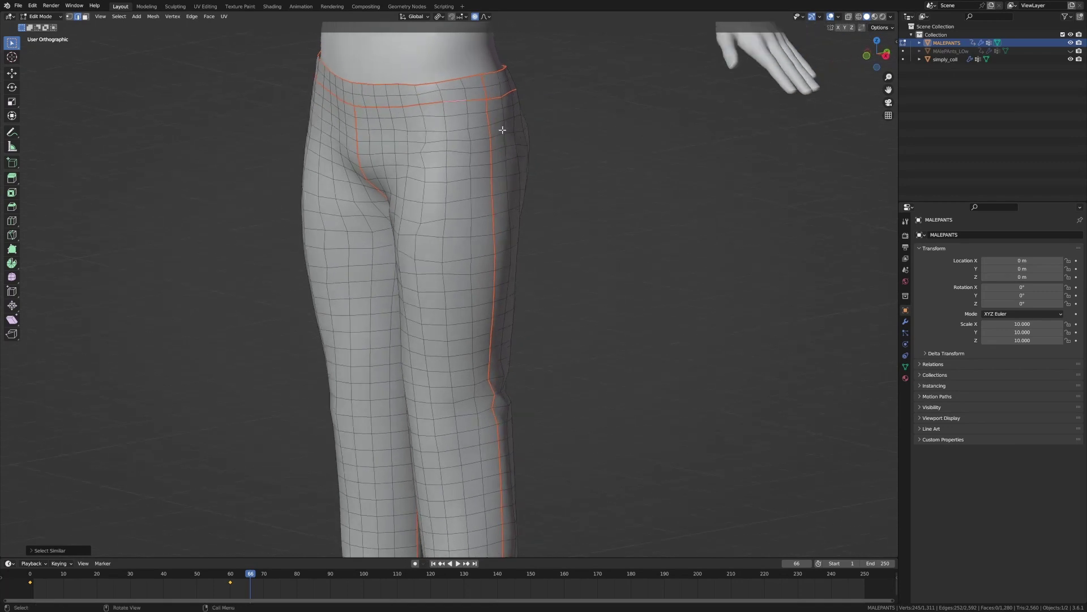
pyautogui.scroll(10, 506, 218)
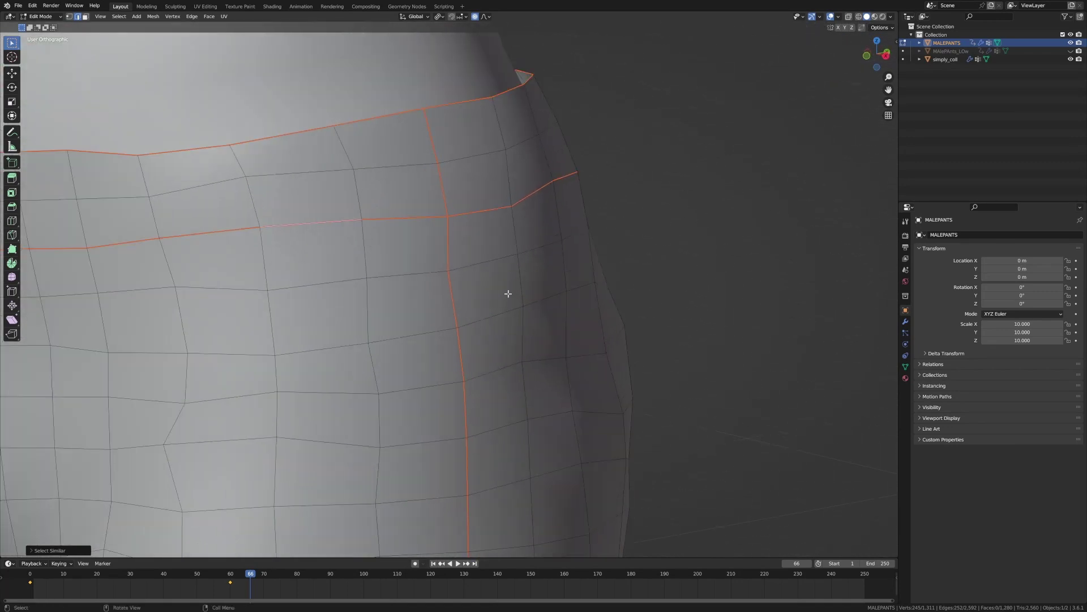
# Step: Bevel the selected seam edges into a narrow 2-segment bevel
pyautogui.hotkey('ctrl', 'b')
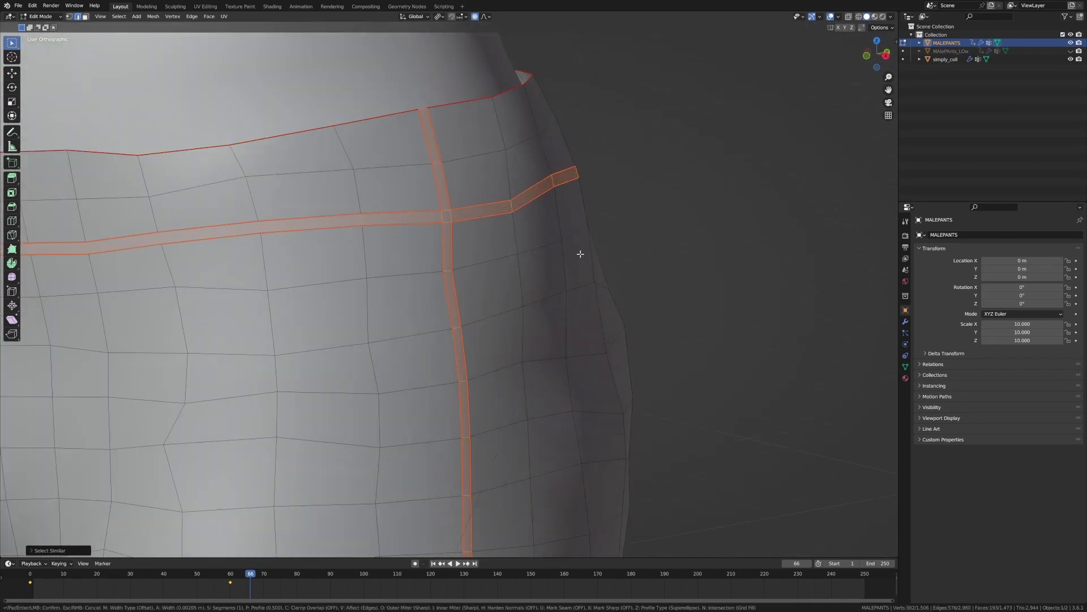
pyautogui.scroll(1, 581, 254)
pyautogui.click(538, 302)
pyautogui.scroll(4, 475, 270)
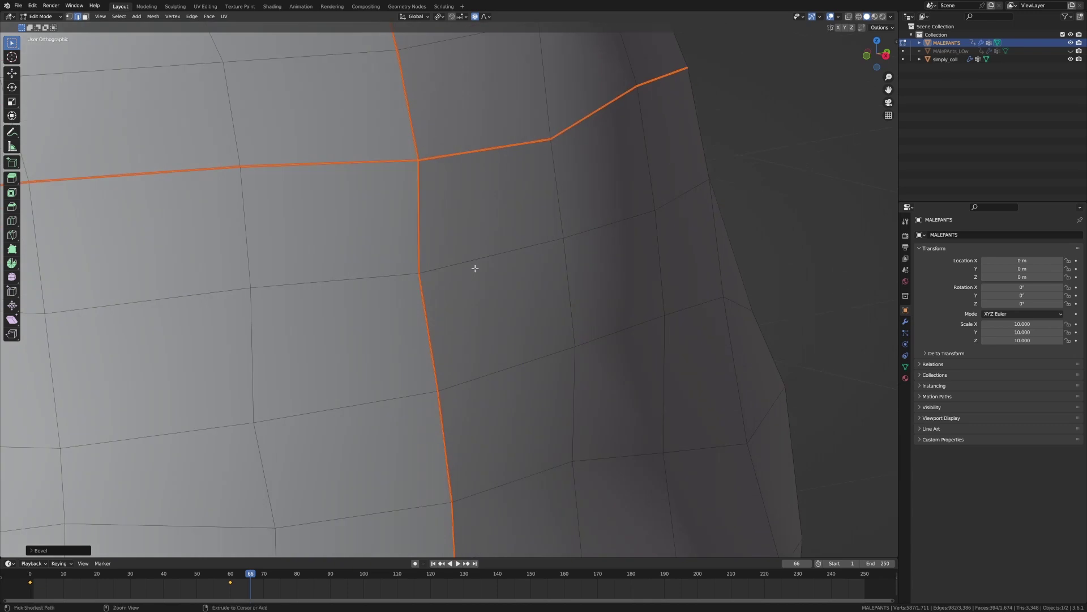
# Step: Shrink the selection to the middle loops of the seam bevels
pyautogui.press('ctrl+KP_Subtract')
pyautogui.scroll(4, 475, 268)
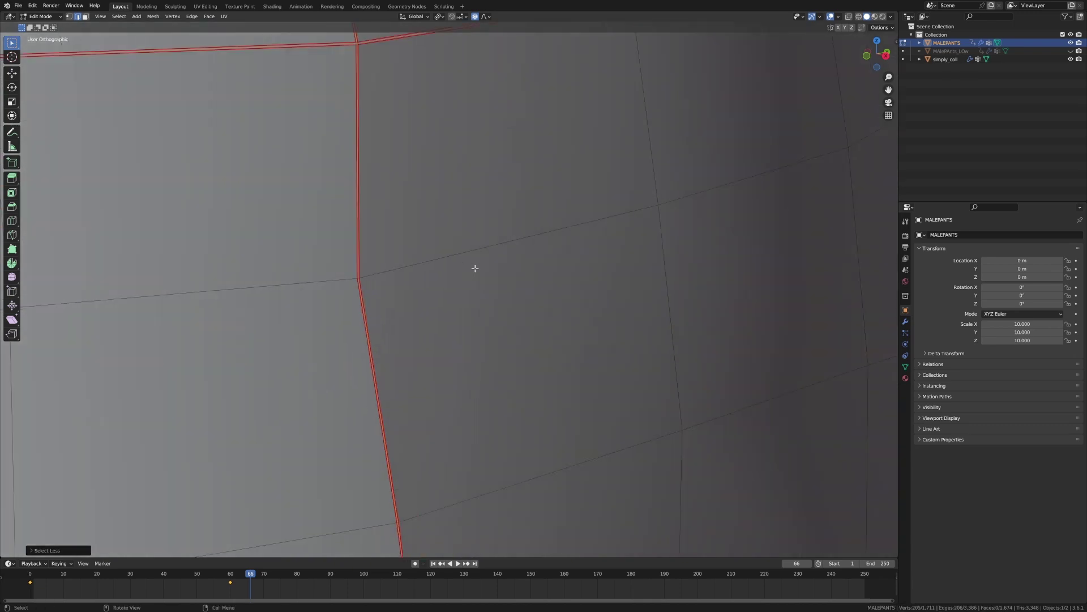
pyautogui.moveTo(427, 205); pyautogui.dragTo(580, 381, button='middle')
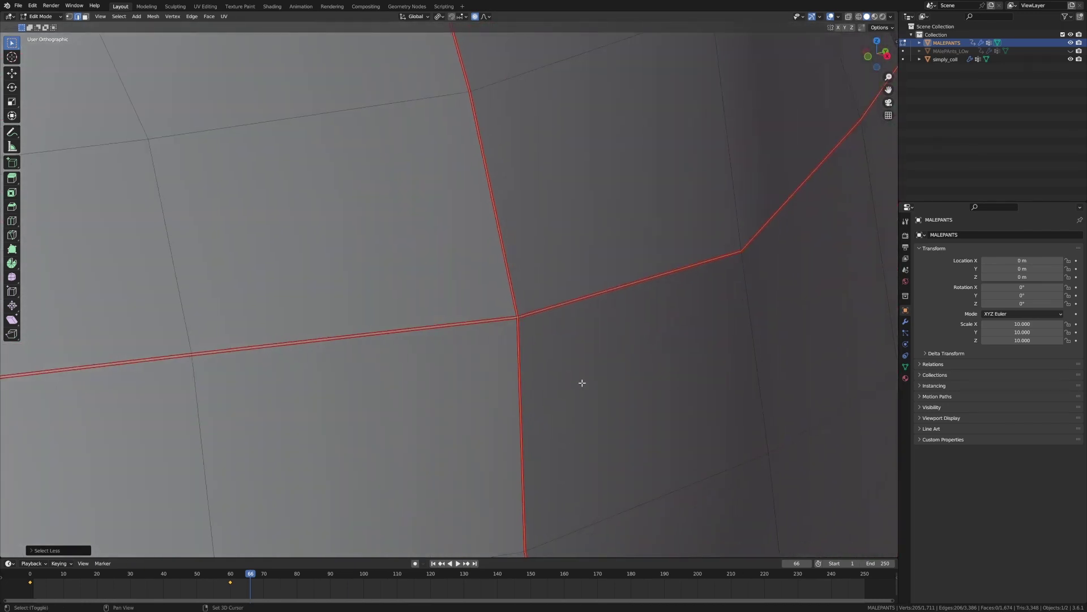
# Step: Turn off proportional editing and Shrink/Fatten the middle loops inward into grooves
pyautogui.press('g')
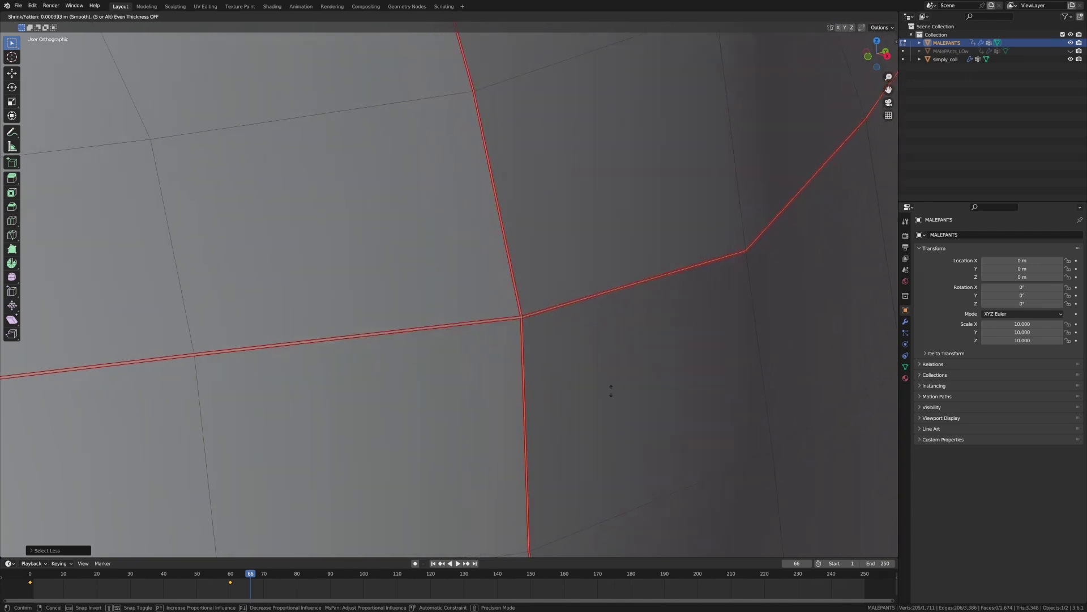
pyautogui.press('Escape')
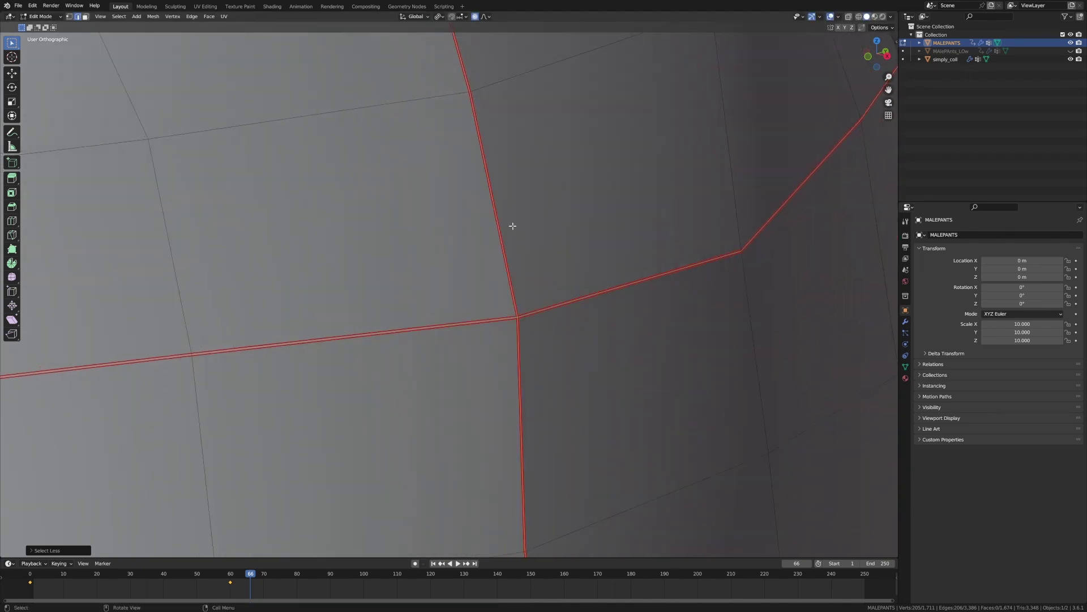
pyautogui.press('o')
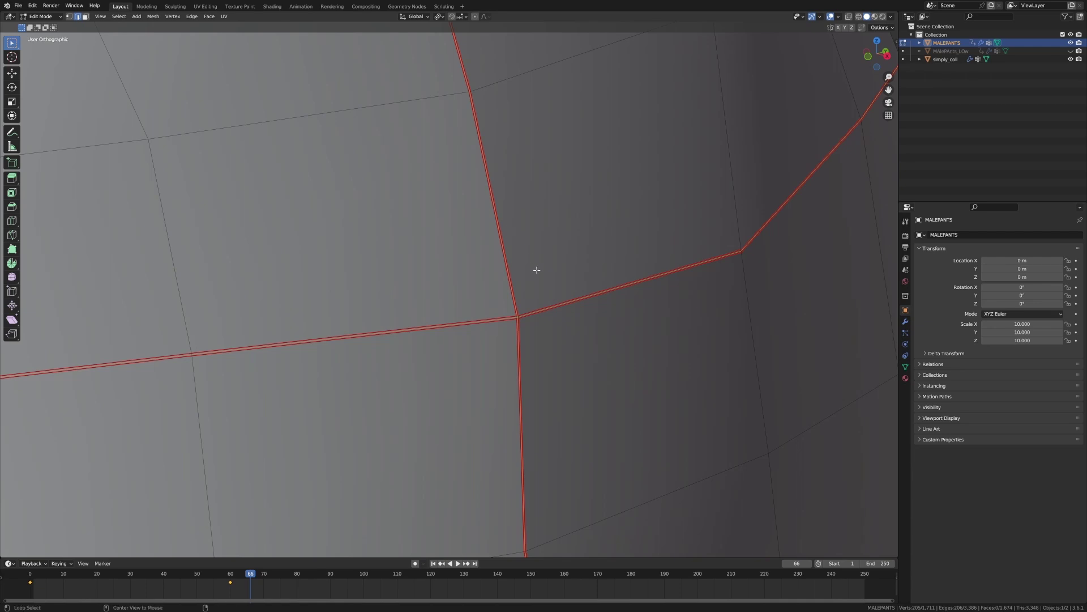
pyautogui.hotkey('alt', 's')
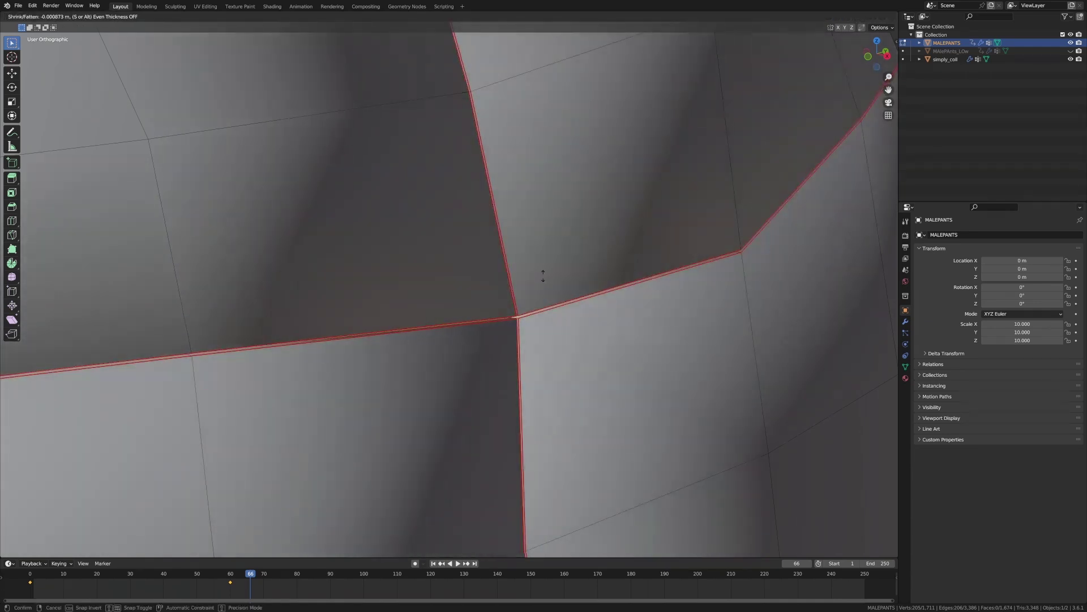
pyautogui.click(543, 277)
pyautogui.scroll(-11, 600, 393)
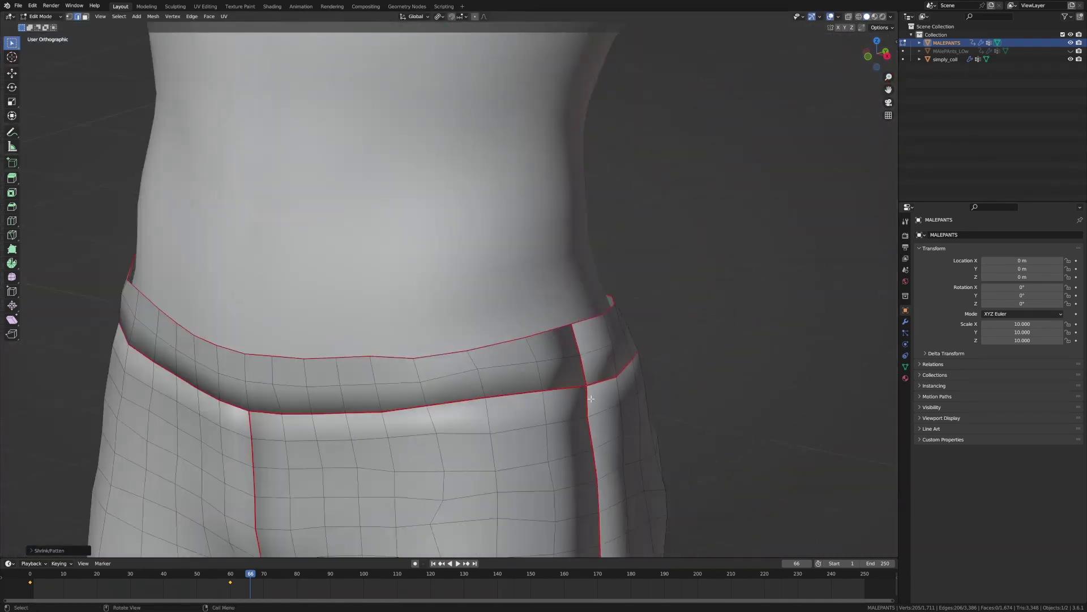
pyautogui.moveTo(598, 392); pyautogui.dragTo(585, 370, button='middle')
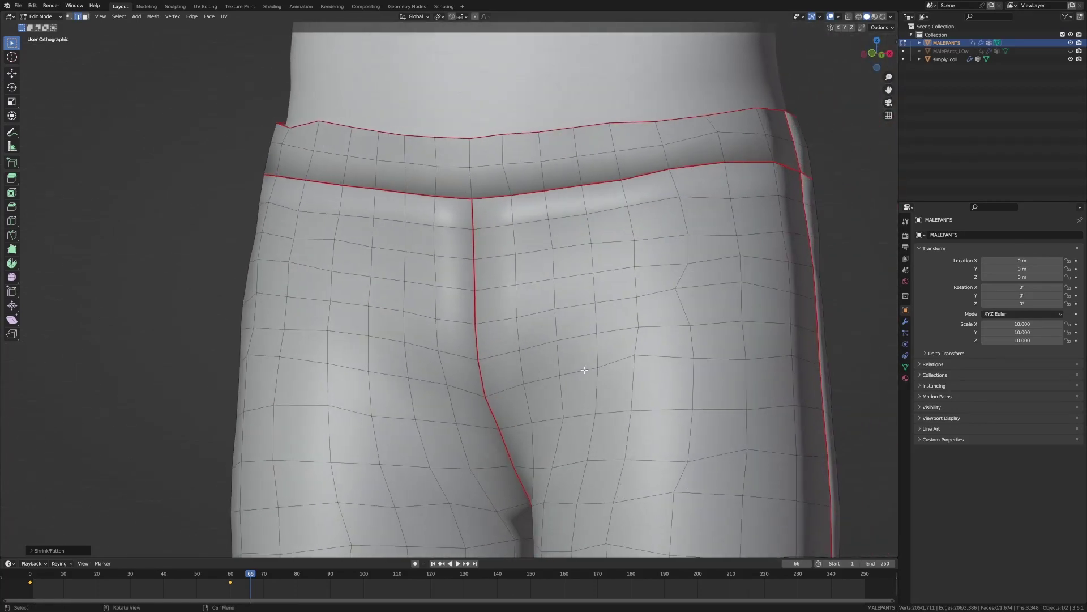
# Step: Deselect everything, then reselect every seam edge via Select Similar
pyautogui.press('a')
pyautogui.hotkey('alt', 'a')
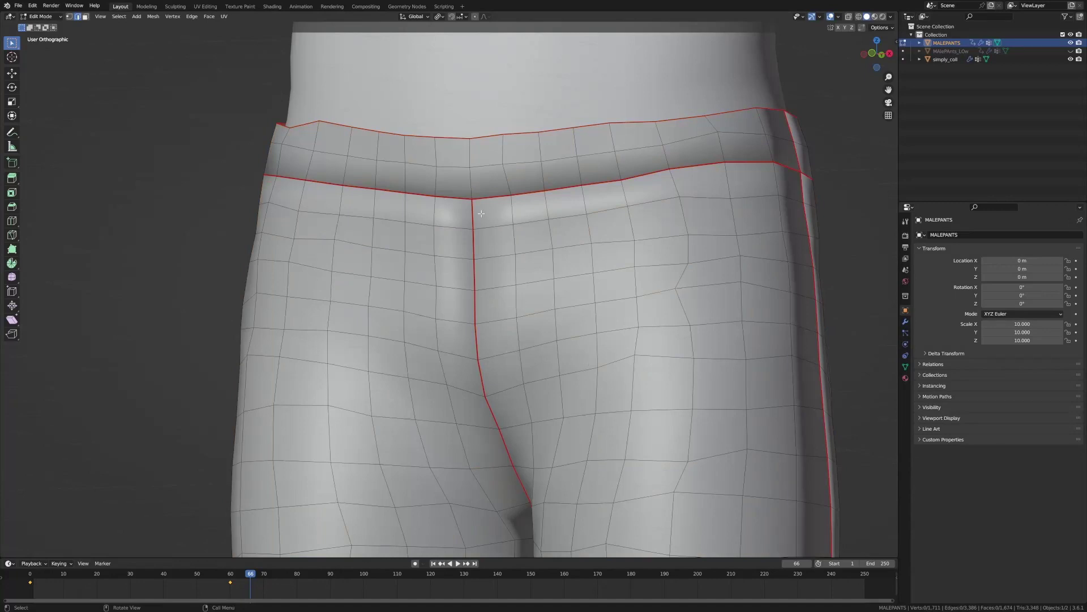
pyautogui.scroll(5, 479, 222)
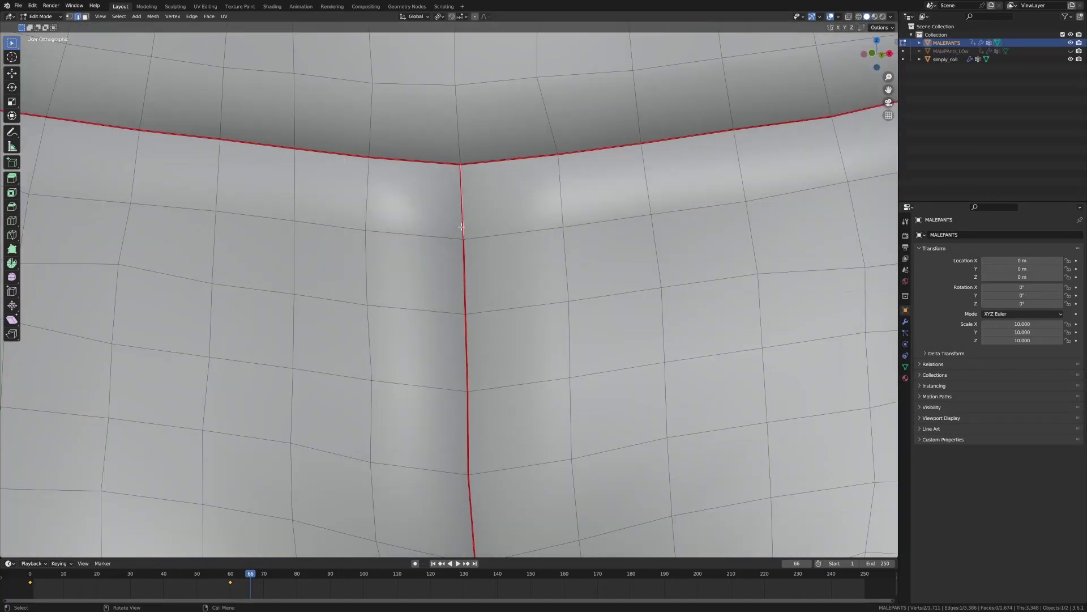
pyautogui.click(119, 16)
pyautogui.moveTo(157, 116)
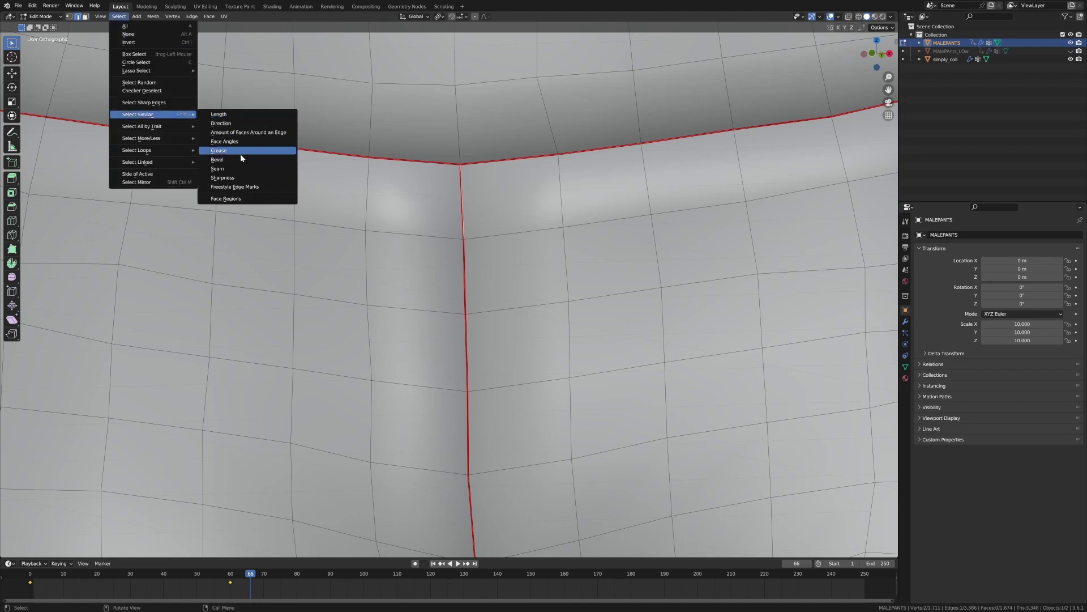
pyautogui.click(241, 172)
pyautogui.moveTo(510, 213); pyautogui.dragTo(424, 244, button='middle')
pyautogui.scroll(4, 364, 226)
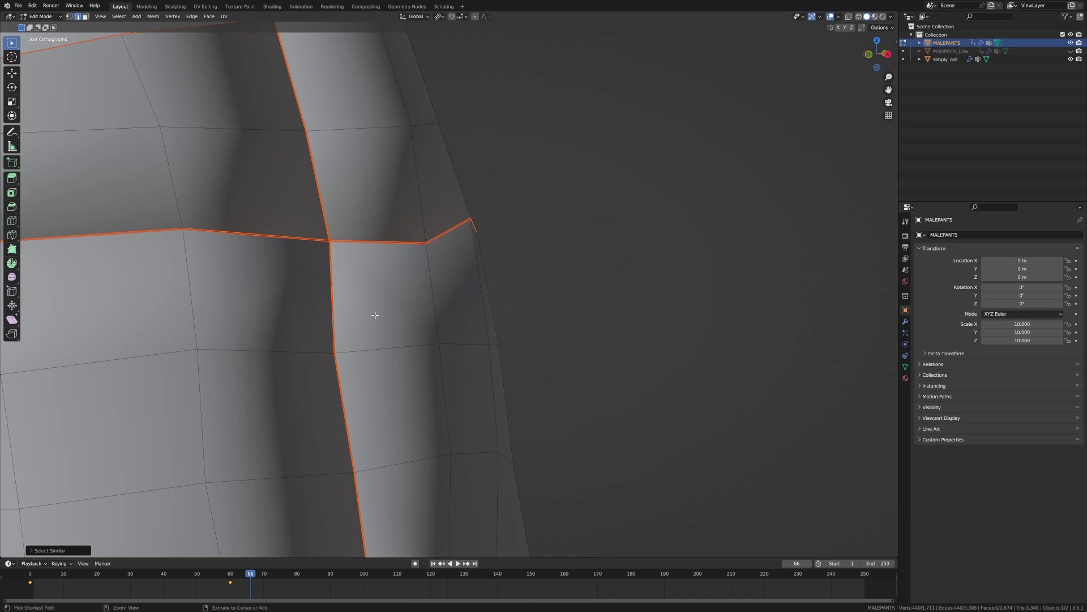
# Step: Apply a second tight bevel to the seams and inspect the grooves in Object Mode
pyautogui.hotkey('ctrl', 'b')
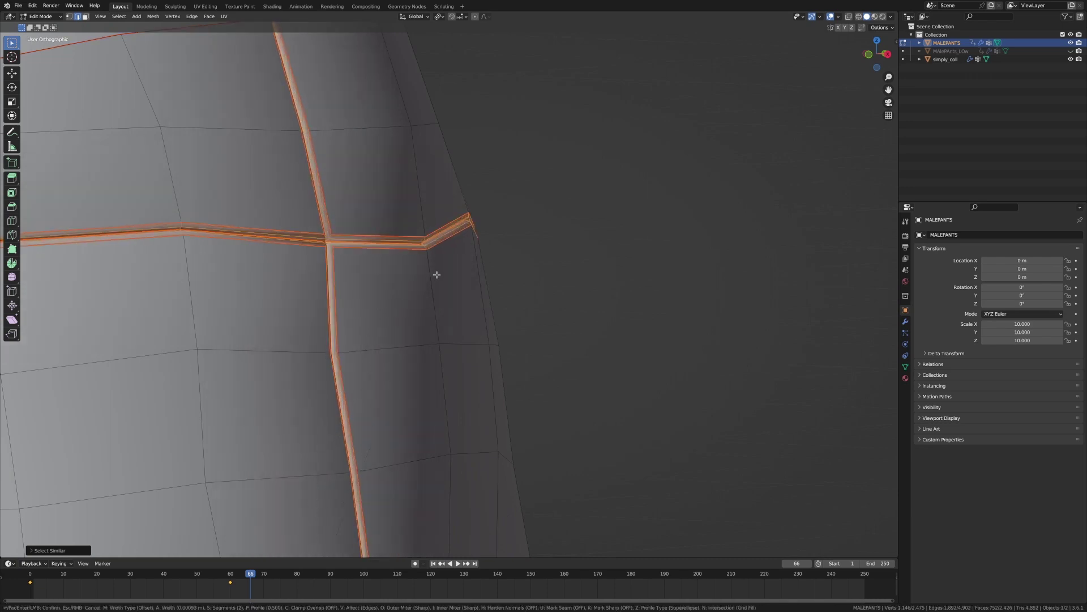
pyautogui.scroll(1, 437, 274)
pyautogui.scroll(1, 436, 274)
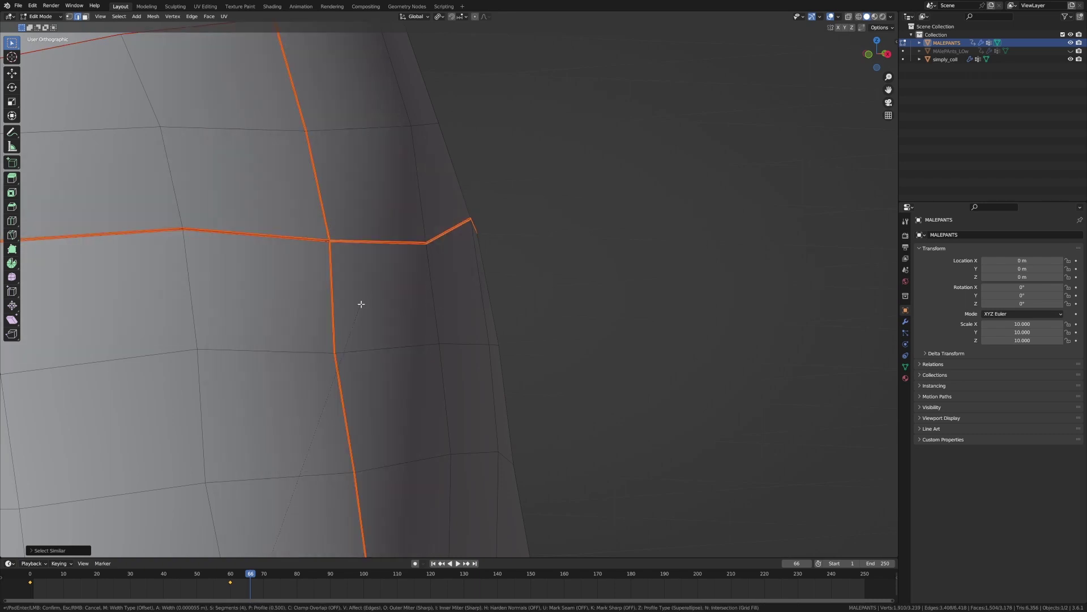
pyautogui.click(364, 303)
pyautogui.scroll(-7, 506, 279)
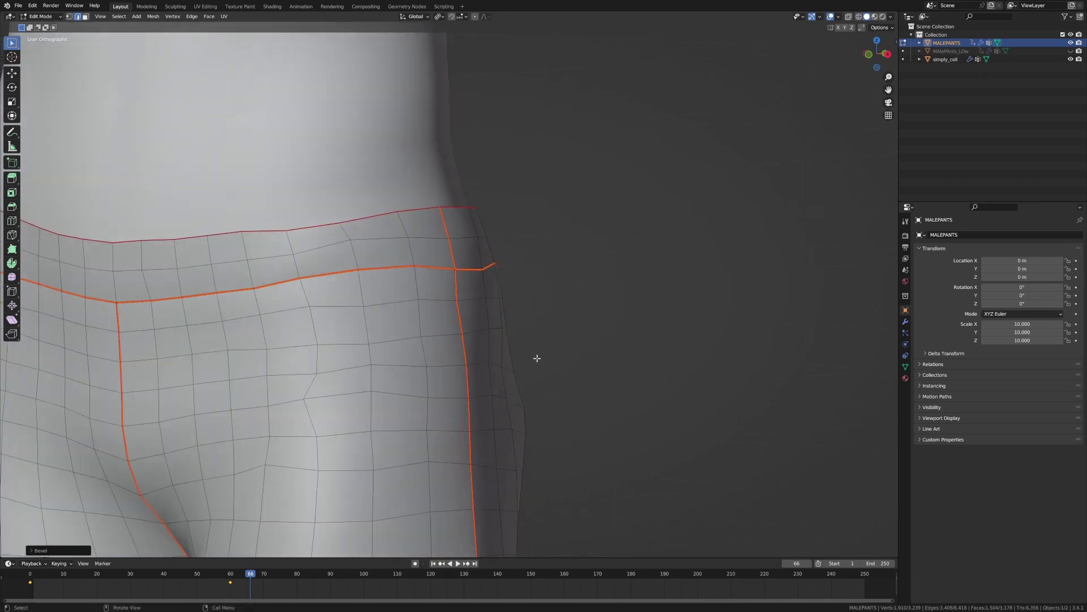
pyautogui.press('Tab')
pyautogui.moveTo(537, 355); pyautogui.dragTo(421, 201, button='middle')
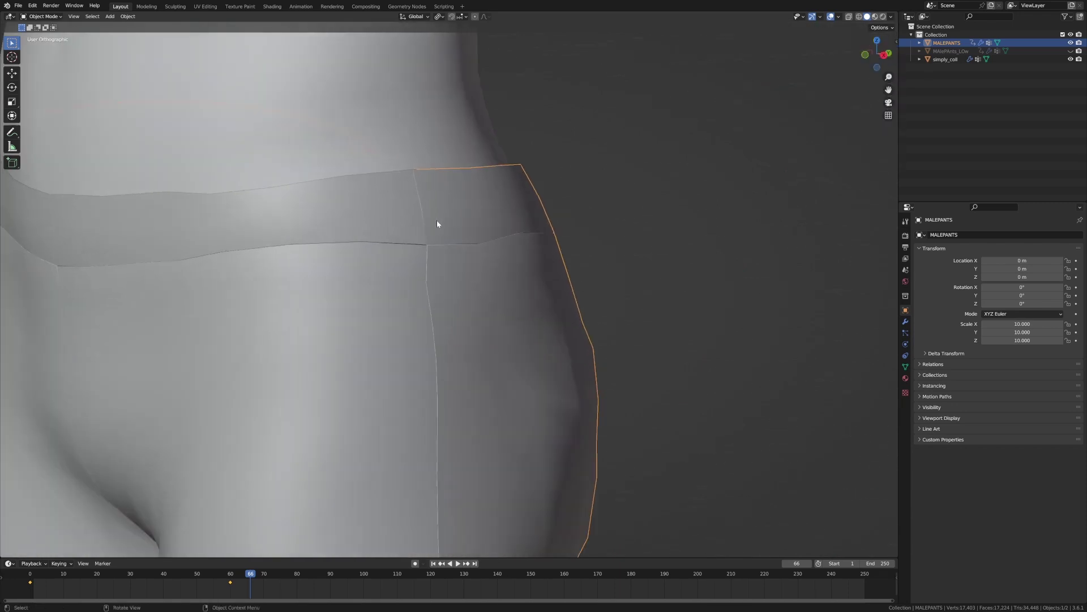
# Step: Clear every marked seam from the whole MALEPANTS mesh, then select the body object
pyautogui.press('Tab')
pyautogui.press('a')
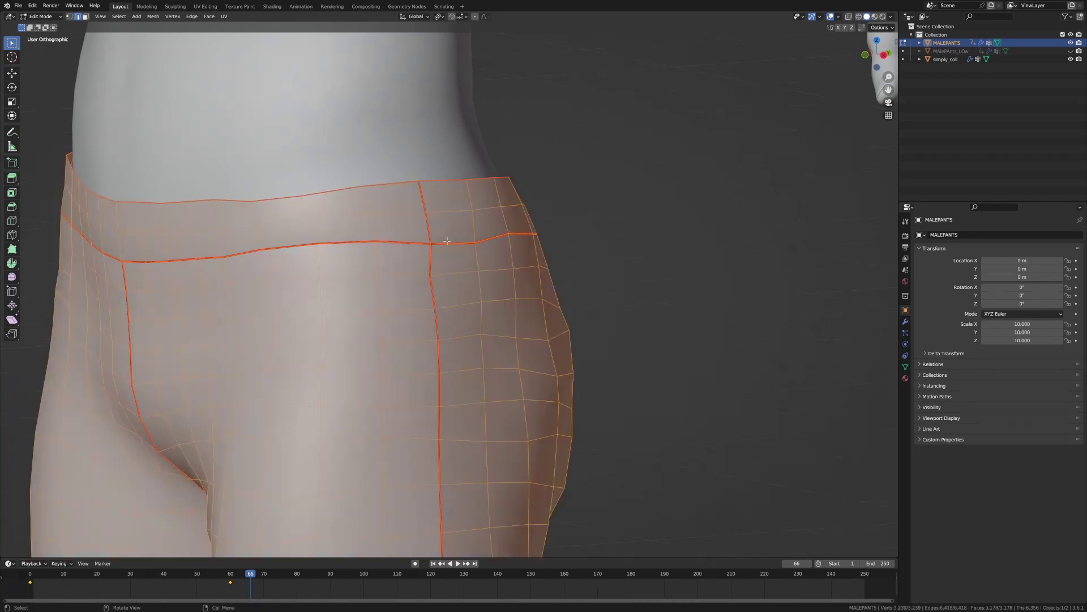
pyautogui.moveTo(449, 238); pyautogui.dragTo(461, 215, button='middle')
pyautogui.hotkey('ctrl', 'e')
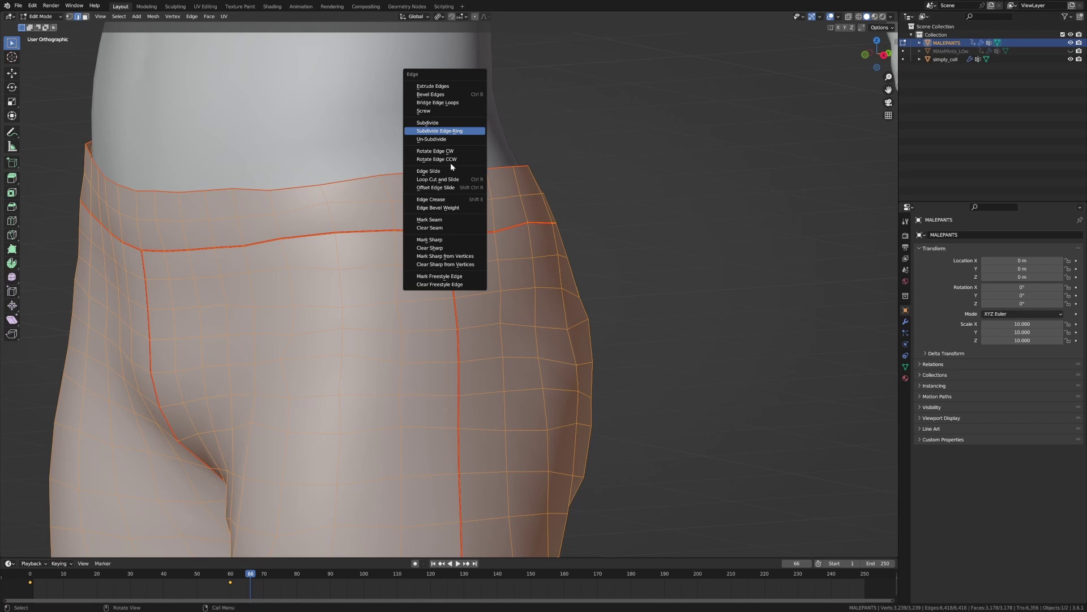
pyautogui.click(450, 228)
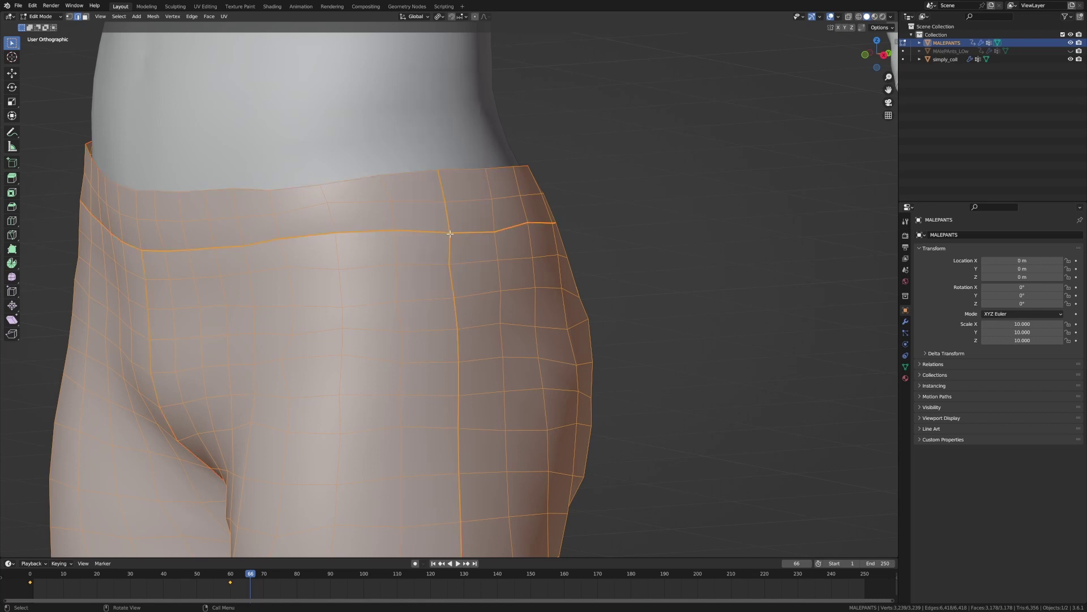
pyautogui.press('Tab')
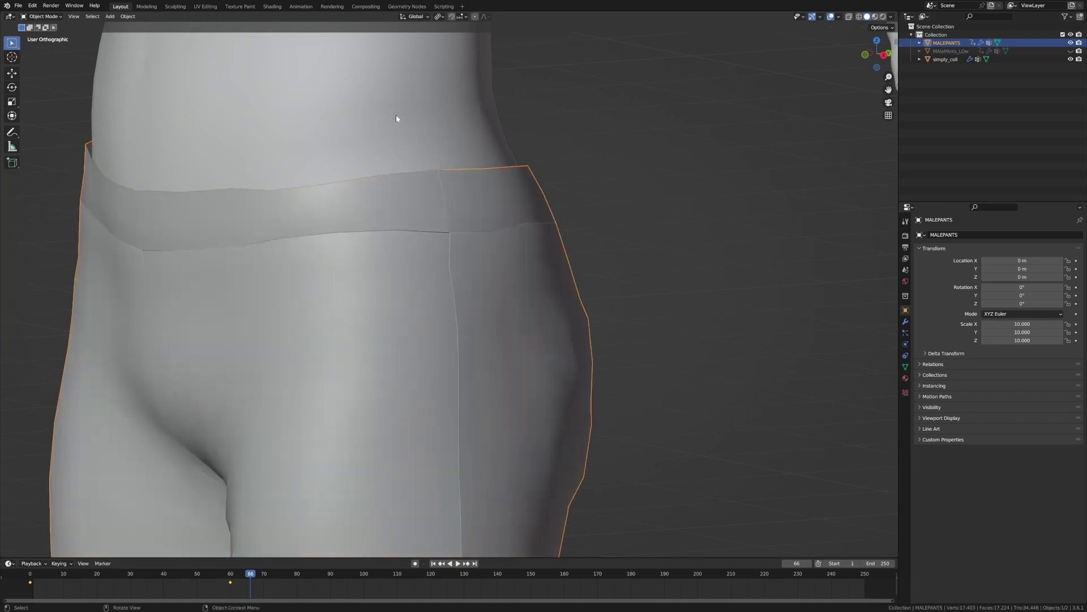
pyautogui.click(395, 154)
pyautogui.scroll(-3, 396, 154)
# Step: Hide the body and start editing the pants mesh
pyautogui.press('h')
pyautogui.moveTo(368, 128); pyautogui.dragTo(348, 149, button='middle')
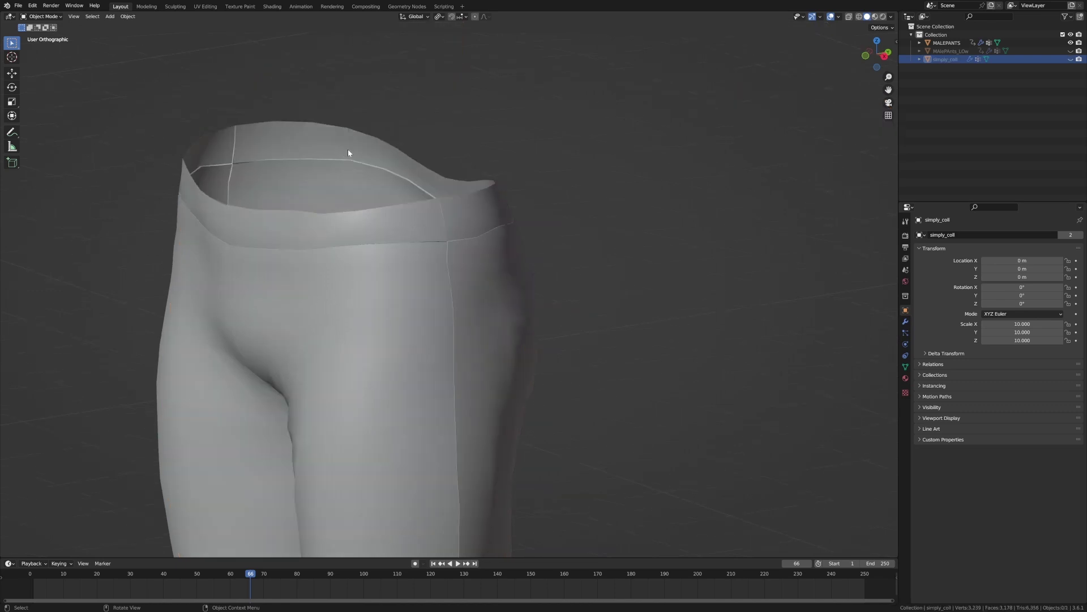
pyautogui.keyDown('shift'); pyautogui.moveTo(283, 193); pyautogui.dragTo(457, 280, button='middle'); pyautogui.keyUp('shift')
pyautogui.click(370, 225)
pyautogui.press('Tab')
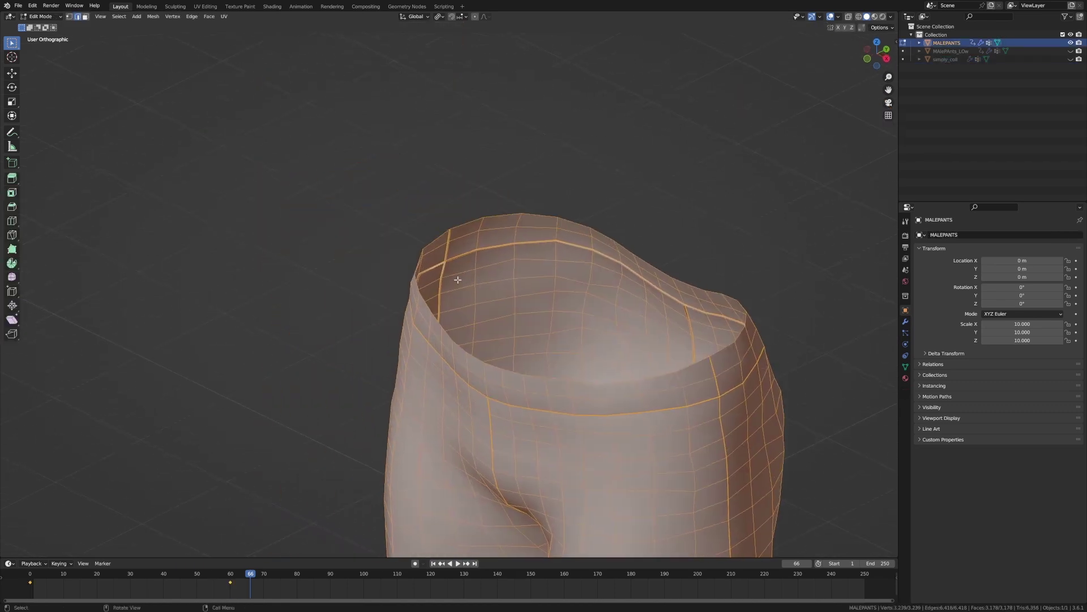
pyautogui.scroll(6, 457, 280)
pyautogui.scroll(10, 428, 231)
# Step: Select the waistband, top rim and vertical side seam edge loops
pyautogui.keyDown('alt'); pyautogui.click(394, 253); pyautogui.keyUp('alt')
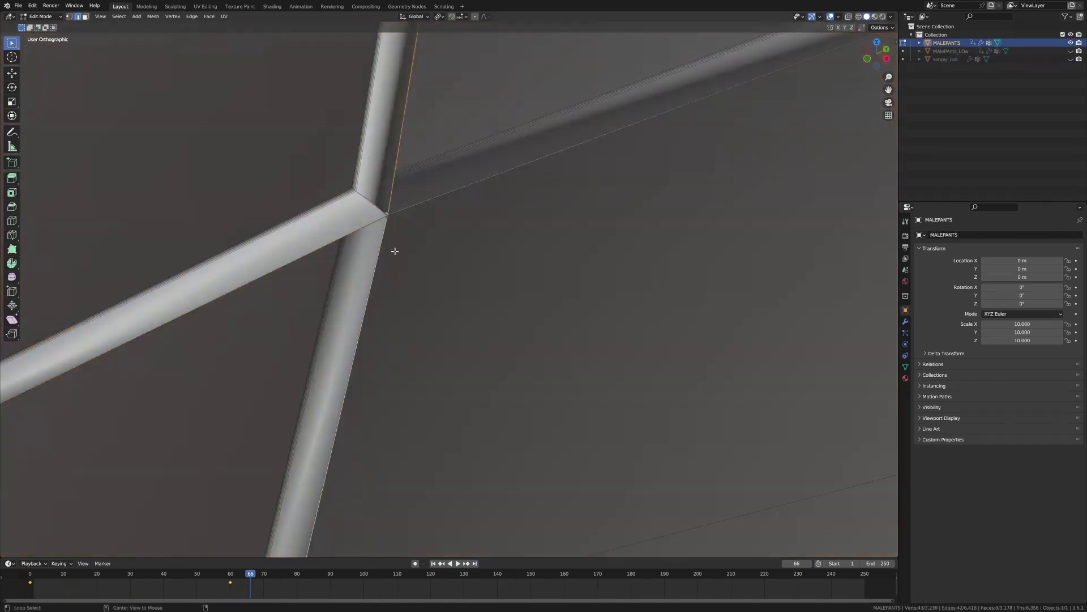
pyautogui.keyDown('alt'); pyautogui.keyDown('shift'); pyautogui.click(423, 204); pyautogui.keyUp('shift'); pyautogui.keyUp('alt')
pyautogui.scroll(-12, 474, 272)
pyautogui.keyDown('shift'); pyautogui.moveTo(590, 342); pyautogui.dragTo(430, 272, button='middle'); pyautogui.keyUp('shift')
pyautogui.scroll(8, 405, 238)
pyautogui.keyDown('alt'); pyautogui.keyDown('shift'); pyautogui.click(343, 138); pyautogui.keyUp('shift'); pyautogui.keyUp('alt')
pyautogui.keyDown('alt'); pyautogui.keyDown('shift'); pyautogui.click(332, 152); pyautogui.keyUp('shift'); pyautogui.keyUp('alt')
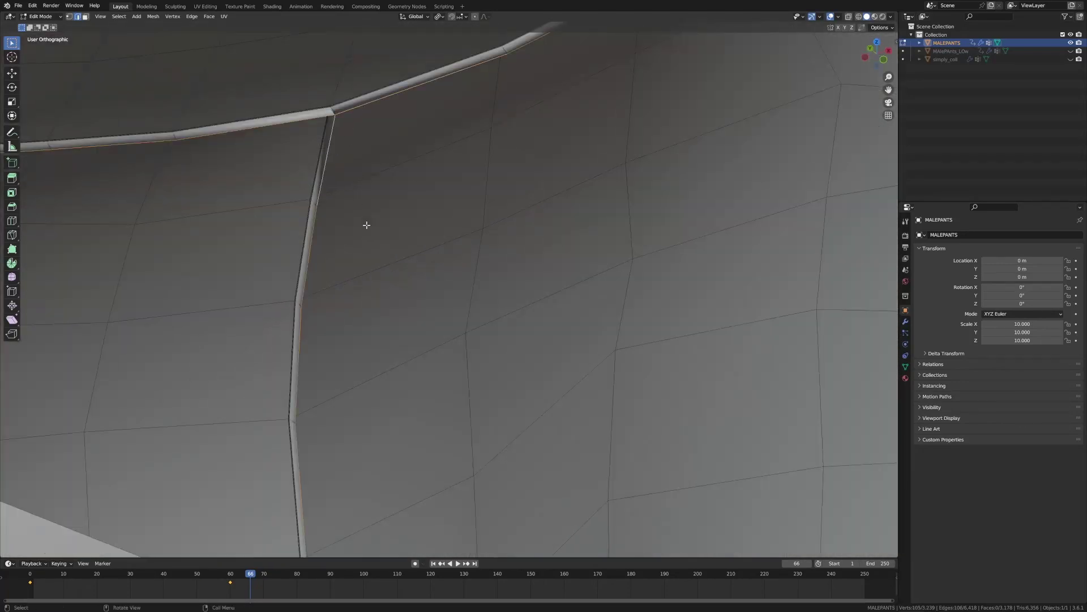
# Step: Add the rim's vertical and inner seam loops, then mark all selected loops as seams
pyautogui.scroll(-8, 366, 226)
pyautogui.moveTo(544, 282); pyautogui.dragTo(340, 255, button='middle')
pyautogui.keyDown('alt'); pyautogui.keyDown('shift'); pyautogui.click(250, 162); pyautogui.keyUp('shift'); pyautogui.keyUp('alt')
pyautogui.scroll(9, 518, 338)
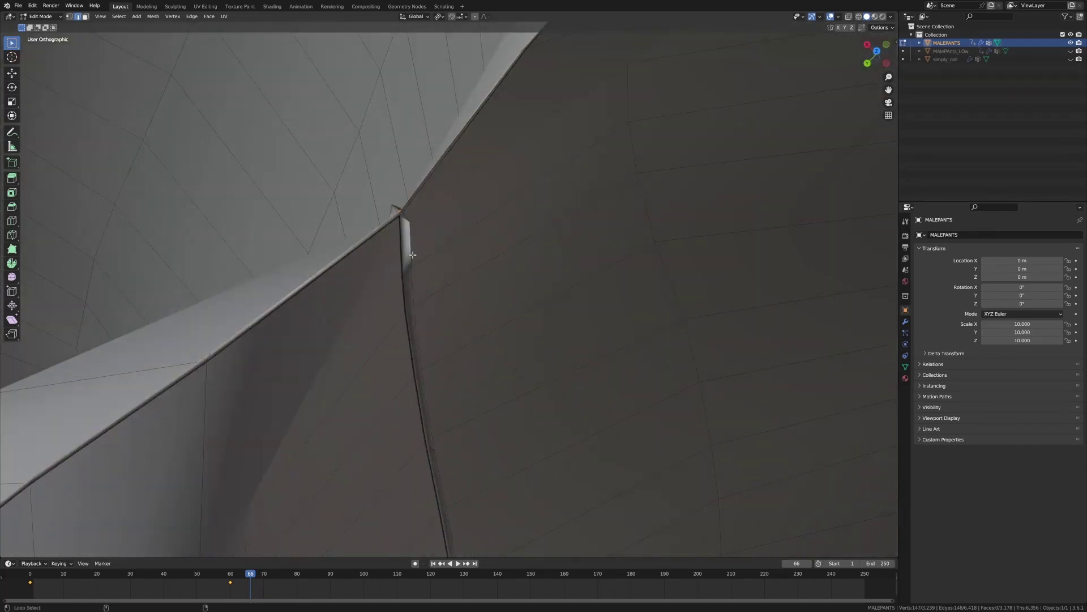
pyautogui.keyDown('alt'); pyautogui.keyDown('shift'); pyautogui.click(413, 256); pyautogui.keyUp('shift'); pyautogui.keyUp('alt')
pyautogui.scroll(-10, 415, 277)
pyautogui.moveTo(464, 328); pyautogui.dragTo(403, 219, button='middle')
pyautogui.hotkey('ctrl', 'e')
pyautogui.click(453, 307)
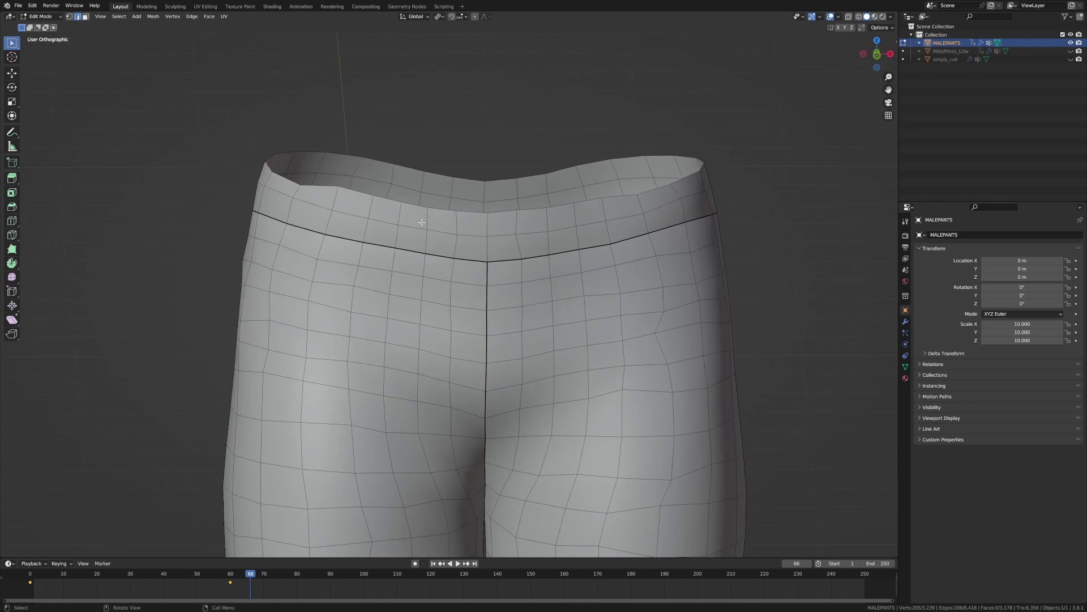
pyautogui.scroll(-3, 421, 222)
# Step: Unwrap the whole pants mesh in the UV Editing workspace and frame the resulting islands
pyautogui.click(205, 6)
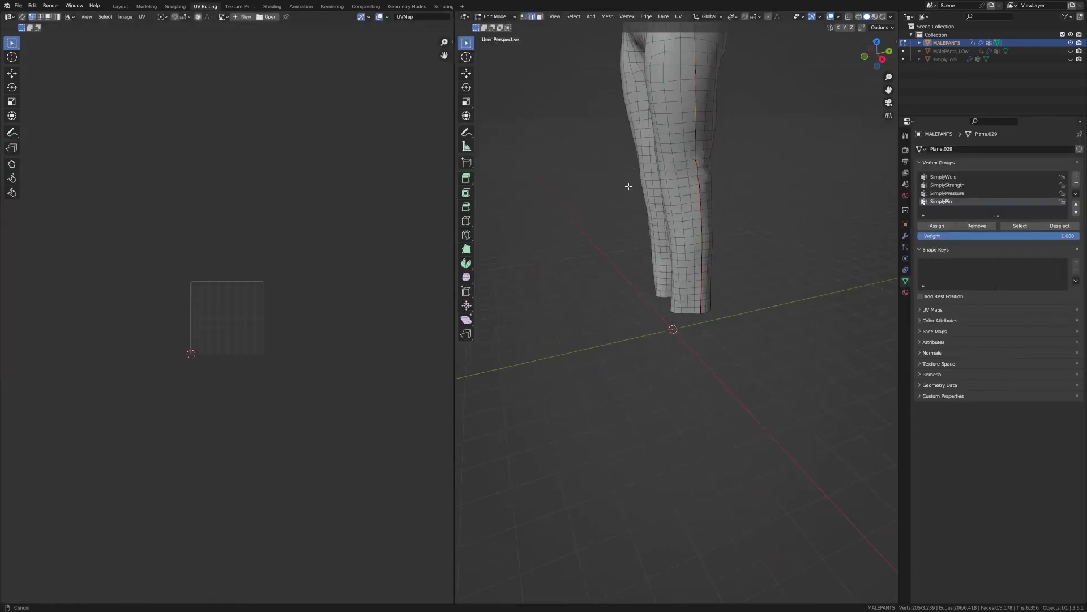
pyautogui.keyDown('shift'); pyautogui.moveTo(628, 186); pyautogui.dragTo(630, 283, button='middle'); pyautogui.keyUp('shift')
pyautogui.moveTo(630, 283); pyautogui.dragTo(644, 265, button='middle')
pyautogui.press('a')
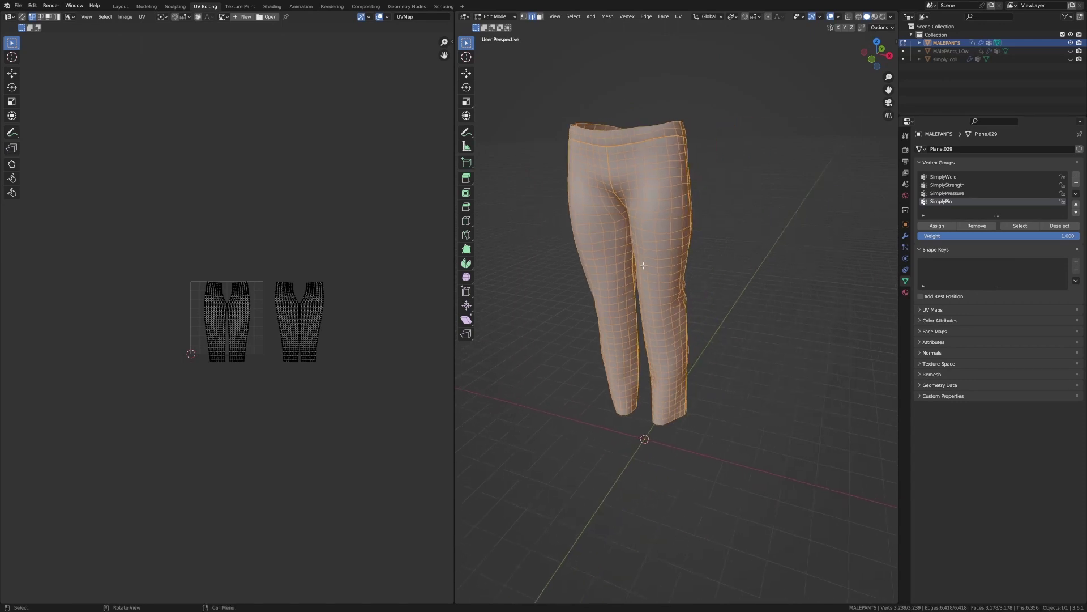
pyautogui.press('u')
pyautogui.click(644, 267)
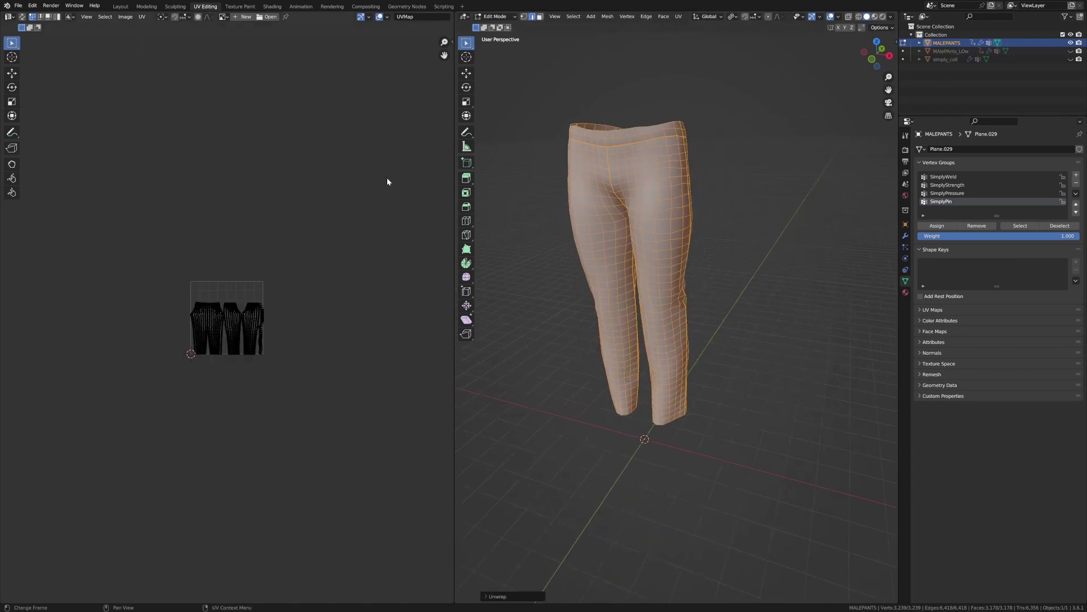
pyautogui.press('Home')
pyautogui.scroll(-1, 284, 217)
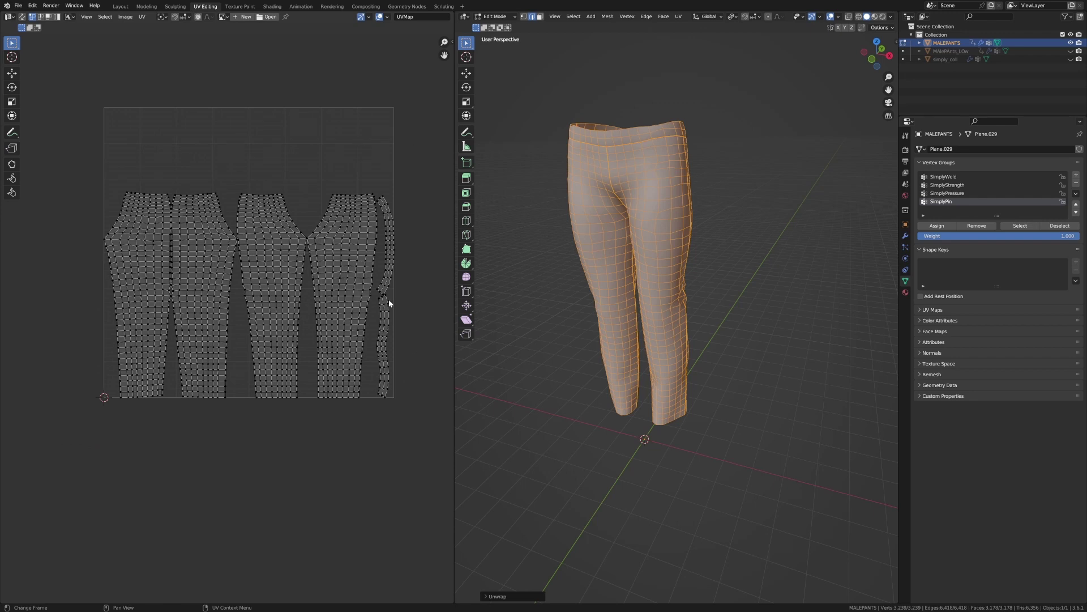
# Step: Select all UVs and pack the islands with UVPackmaster3 from the side panel
pyautogui.press('n')
pyautogui.scroll(-1, 389, 299)
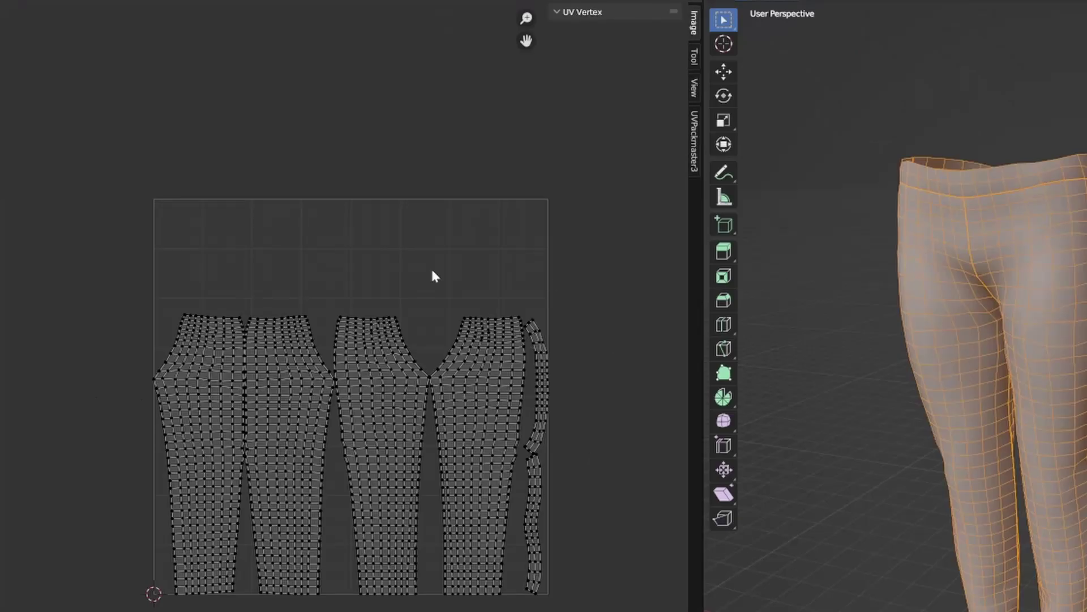
pyautogui.press('a')
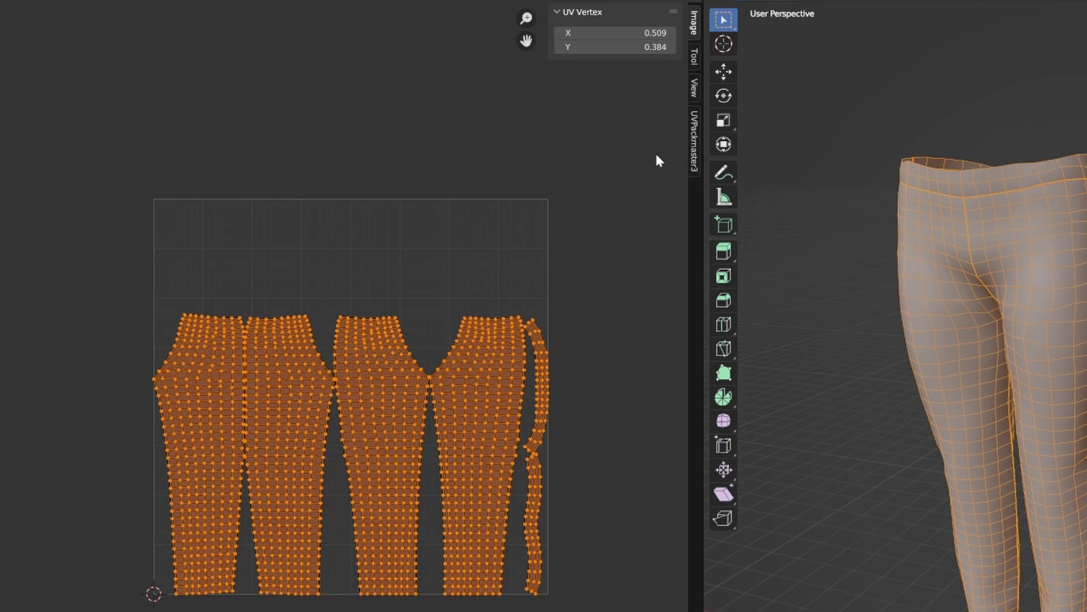
pyautogui.click(695, 141)
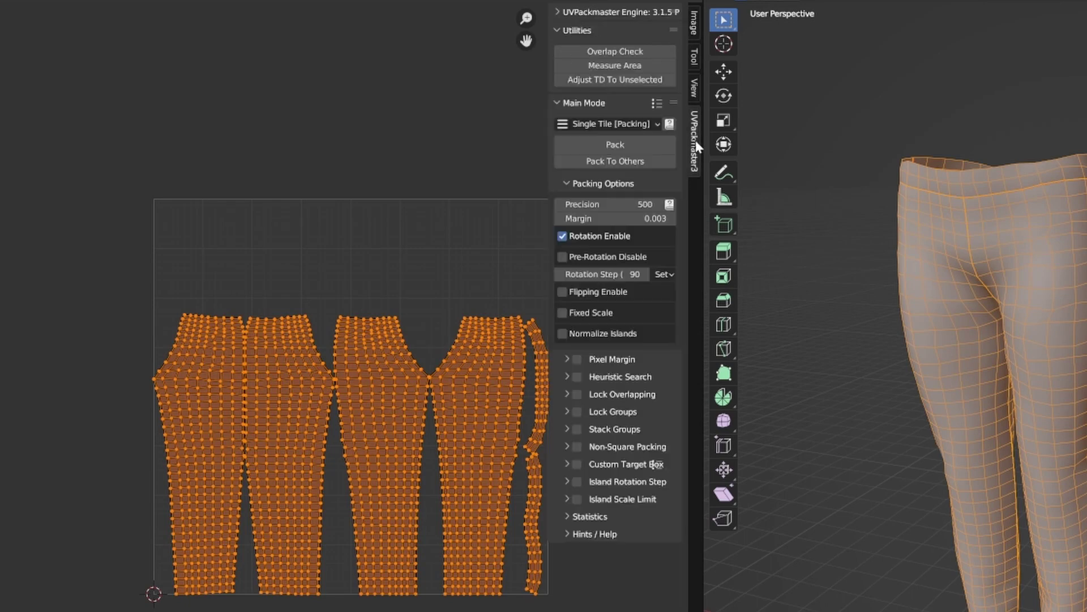
pyautogui.click(631, 150)
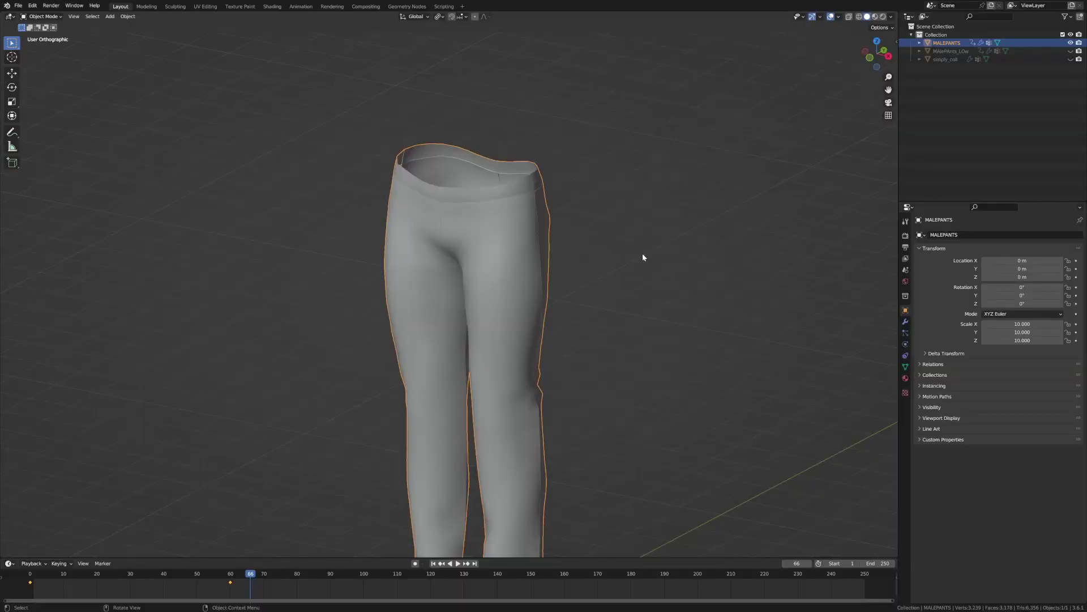
# Step: Apply the white Fabric01 material from the Extreme PBR Fabric category to the pants
pyautogui.press('n')
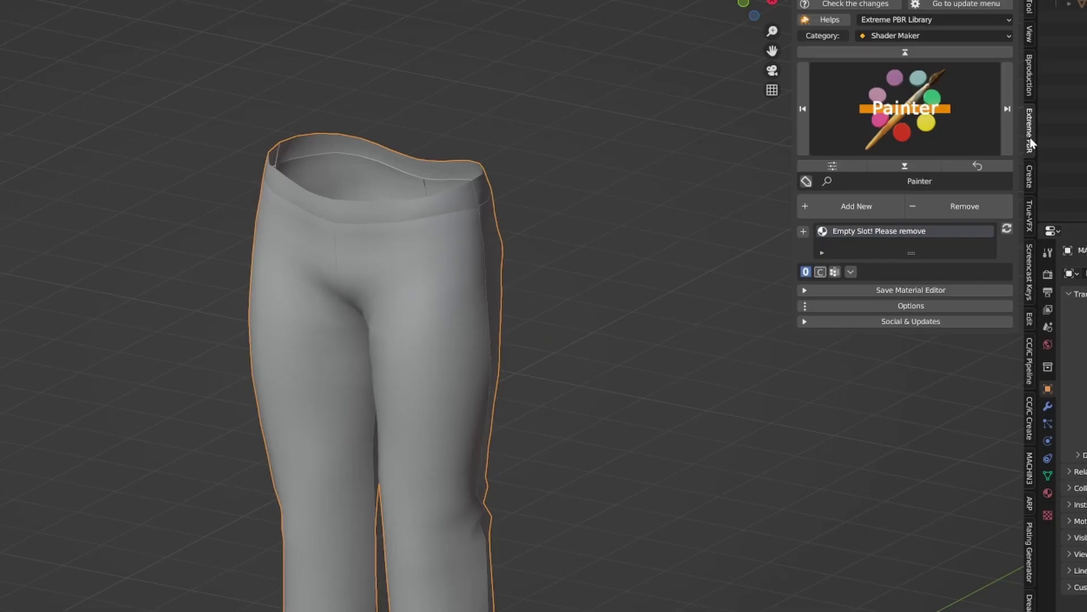
pyautogui.click(919, 35)
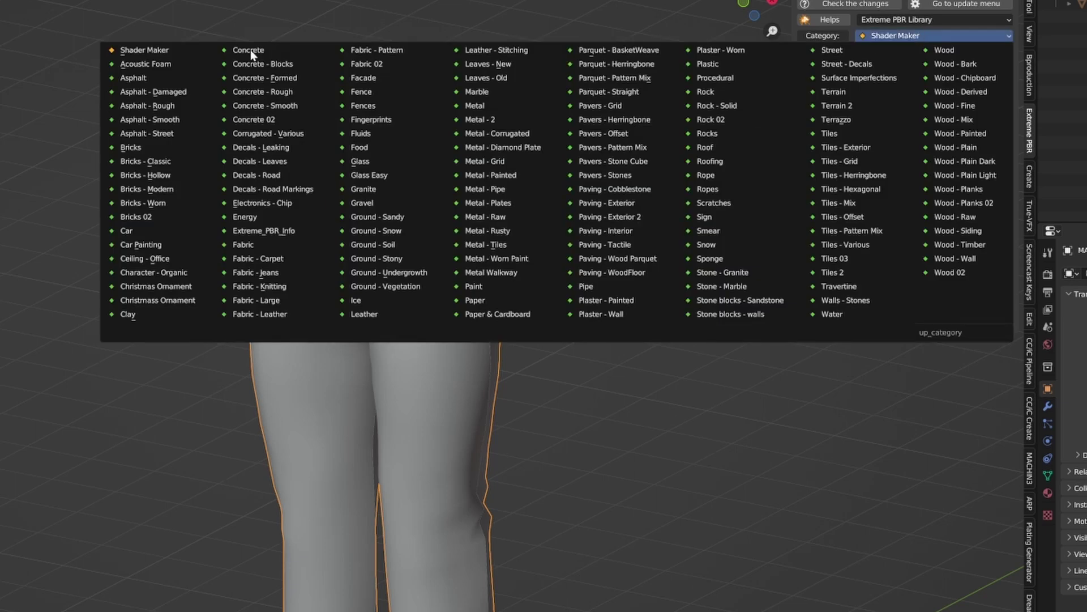
pyautogui.press('Escape')
pyautogui.click(918, 38)
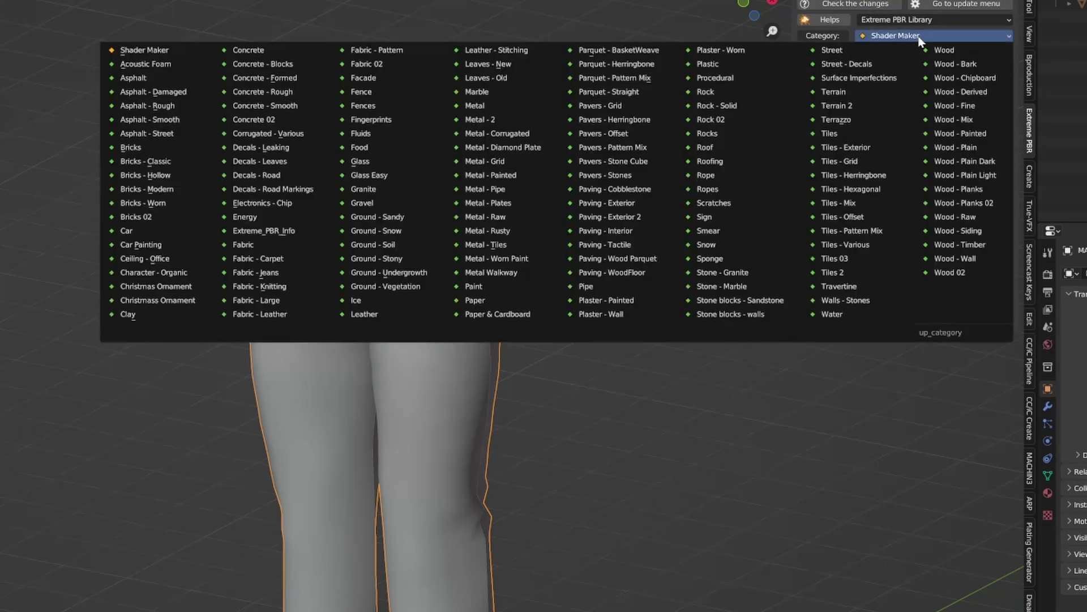
pyautogui.click(262, 248)
pyautogui.click(931, 116)
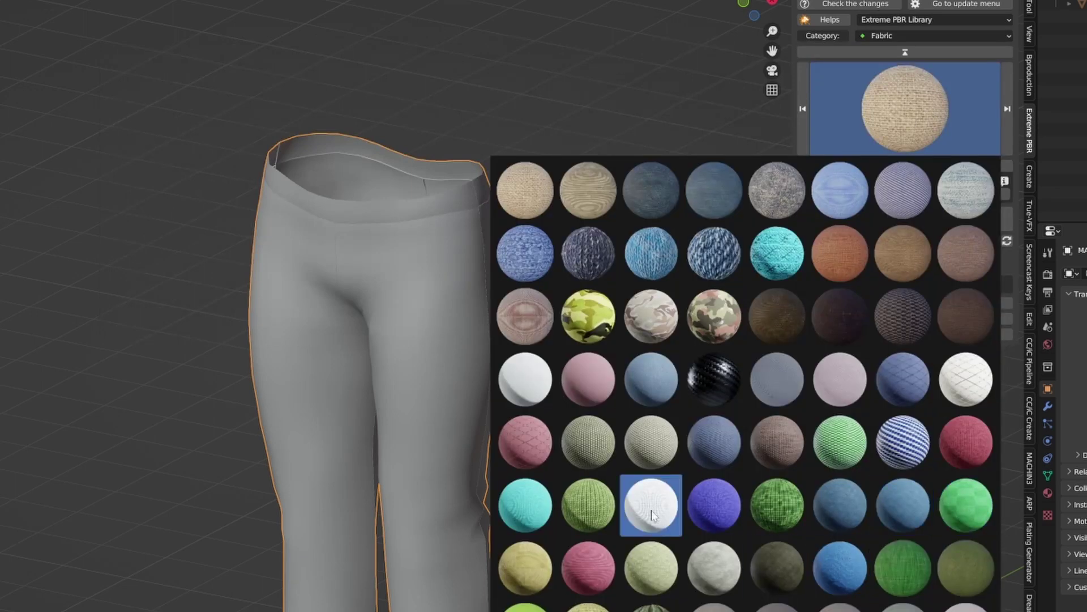
pyautogui.click(525, 379)
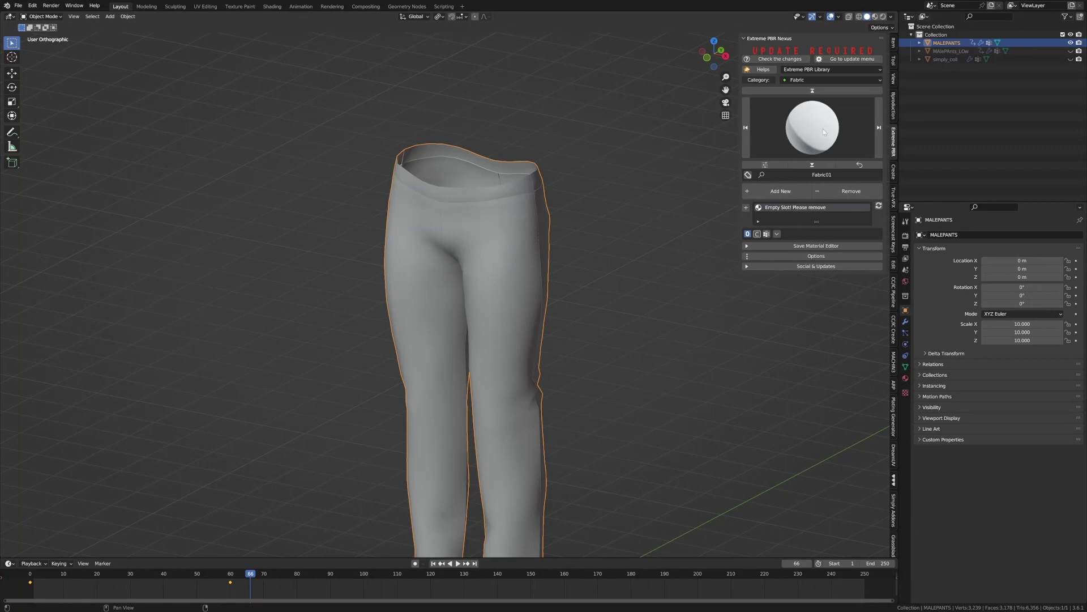
pyautogui.click(793, 192)
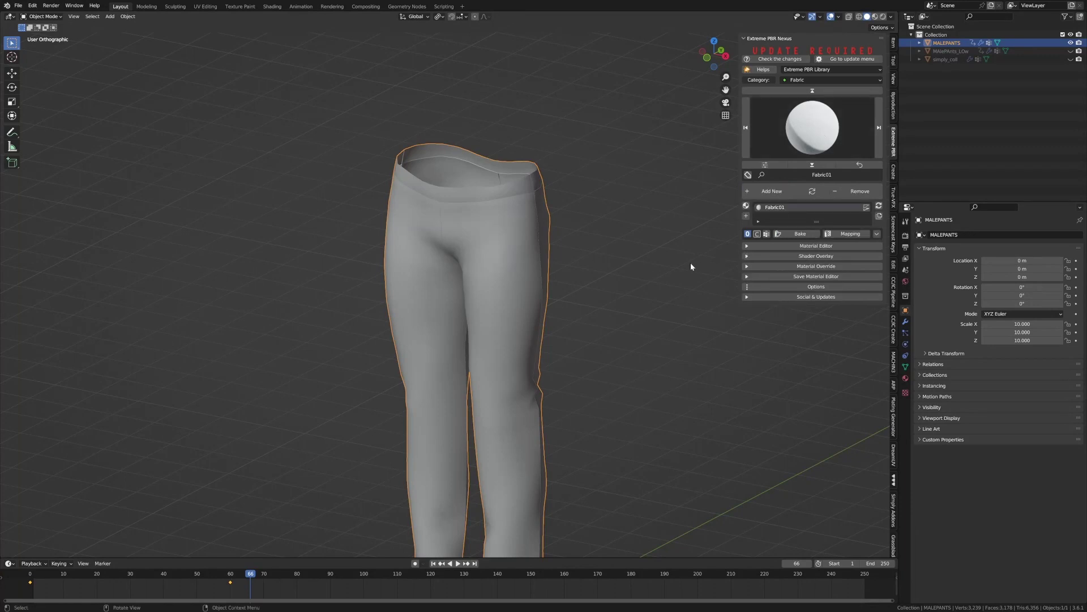
# Step: Switch to Material Preview shading to see the woven fabric texture on the pants
pyautogui.click(875, 17)
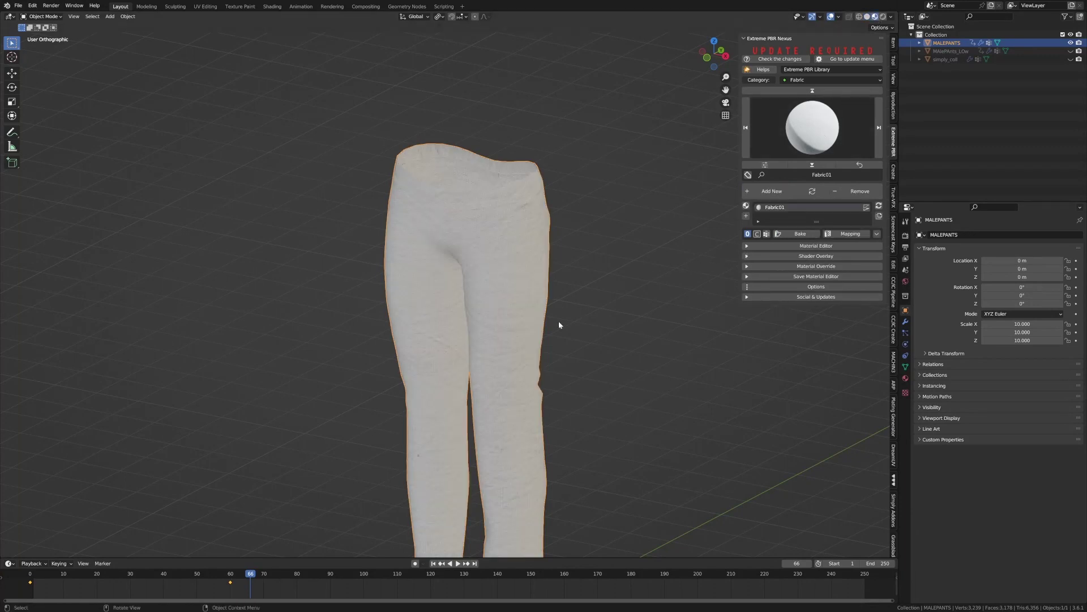
pyautogui.moveTo(559, 322); pyautogui.dragTo(623, 300, button='middle')
pyautogui.scroll(5, 567, 309)
pyautogui.keyDown('shift'); pyautogui.moveTo(369, 299); pyautogui.dragTo(613, 328, button='middle'); pyautogui.keyUp('shift')
pyautogui.scroll(-5, 575, 323)
pyautogui.scroll(2, 613, 329)
# Step: Set Fabric01's Scale Uniform to 4.000 in the Material Editor for a finer weave
pyautogui.keyDown('shift'); pyautogui.moveTo(534, 303); pyautogui.dragTo(472, 224, button='middle'); pyautogui.keyUp('shift')
pyautogui.click(790, 245)
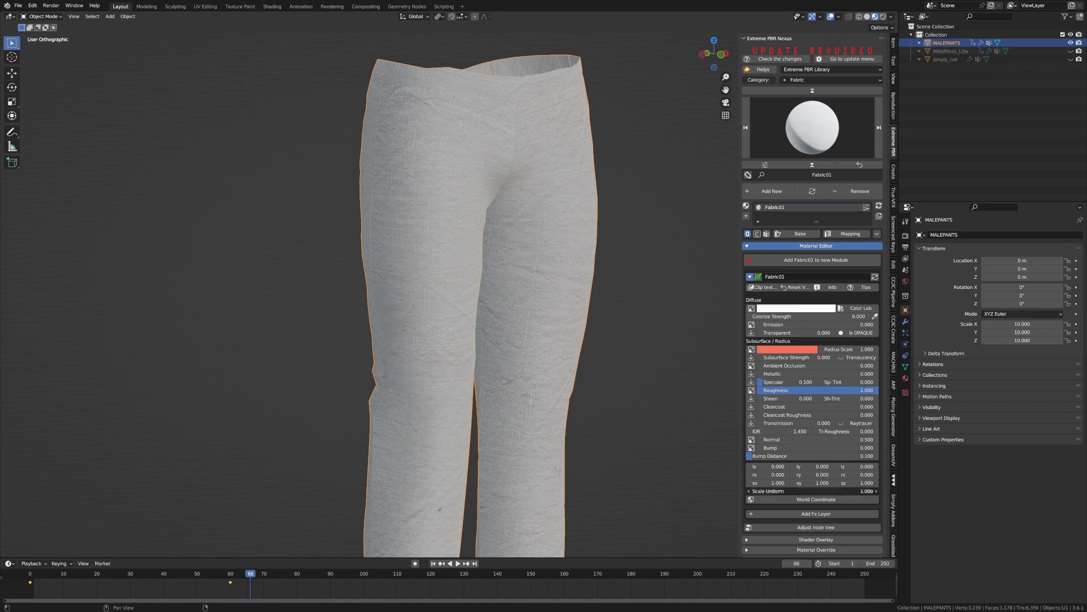
pyautogui.click(813, 491)
pyautogui.write('4')
pyautogui.press('Return')
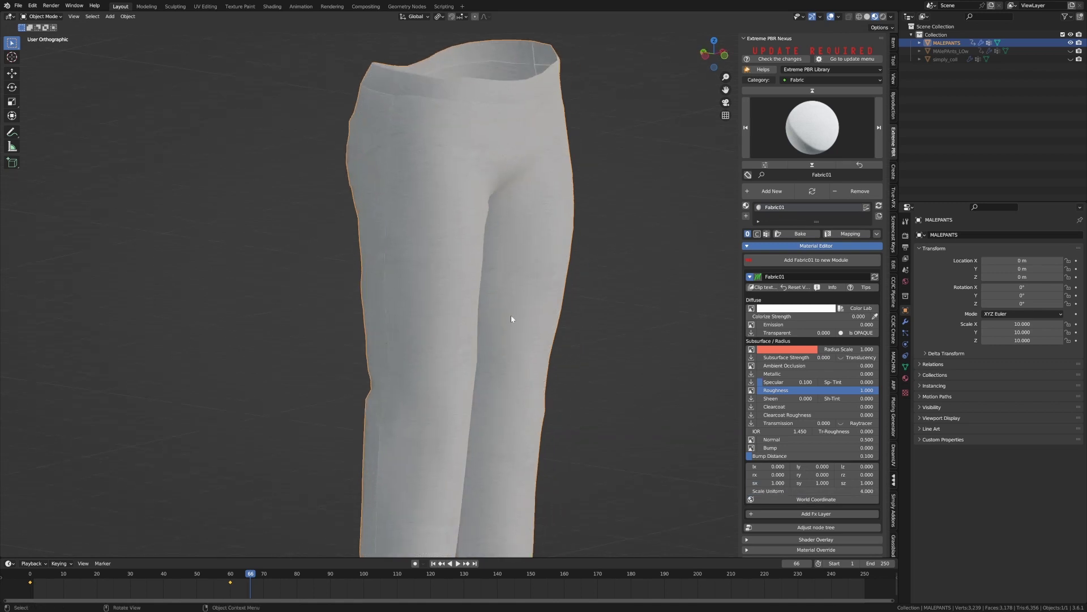
pyautogui.scroll(3, 511, 315)
pyautogui.scroll(2, 476, 305)
pyautogui.scroll(2, 495, 297)
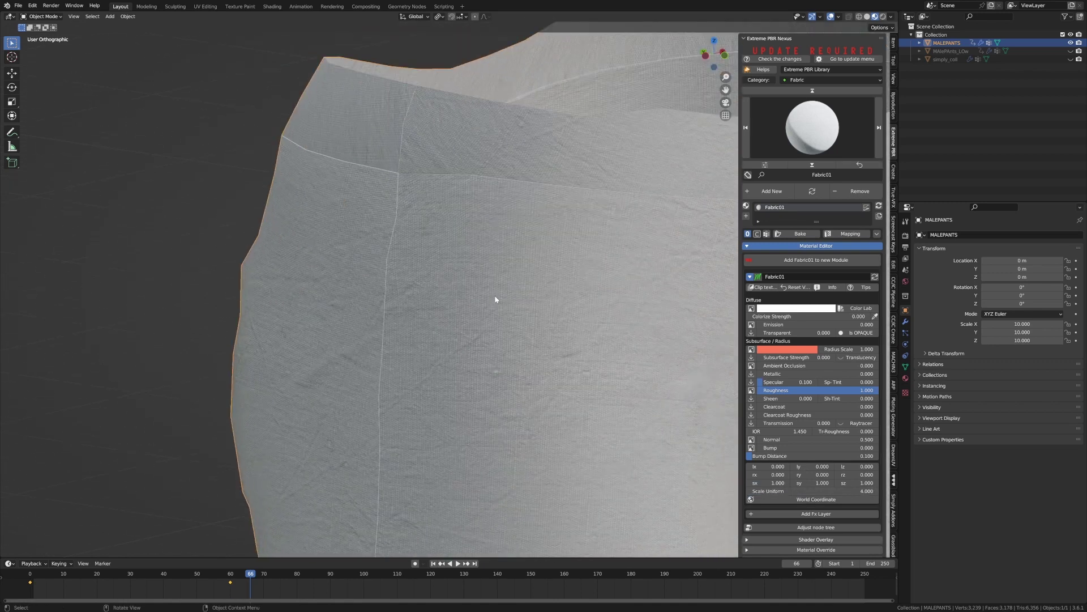
pyautogui.scroll(-8, 494, 294)
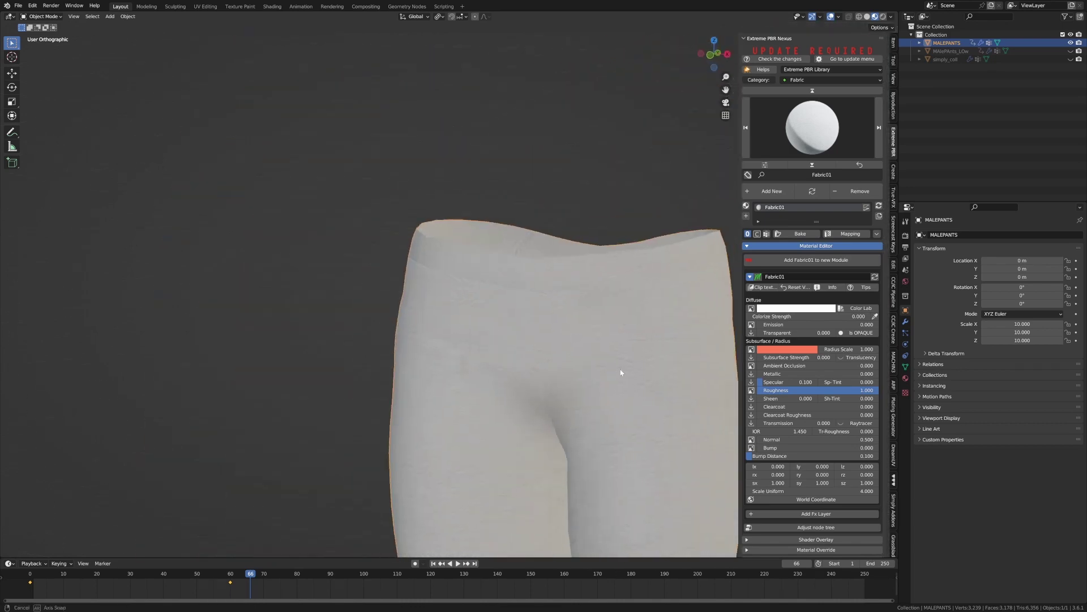